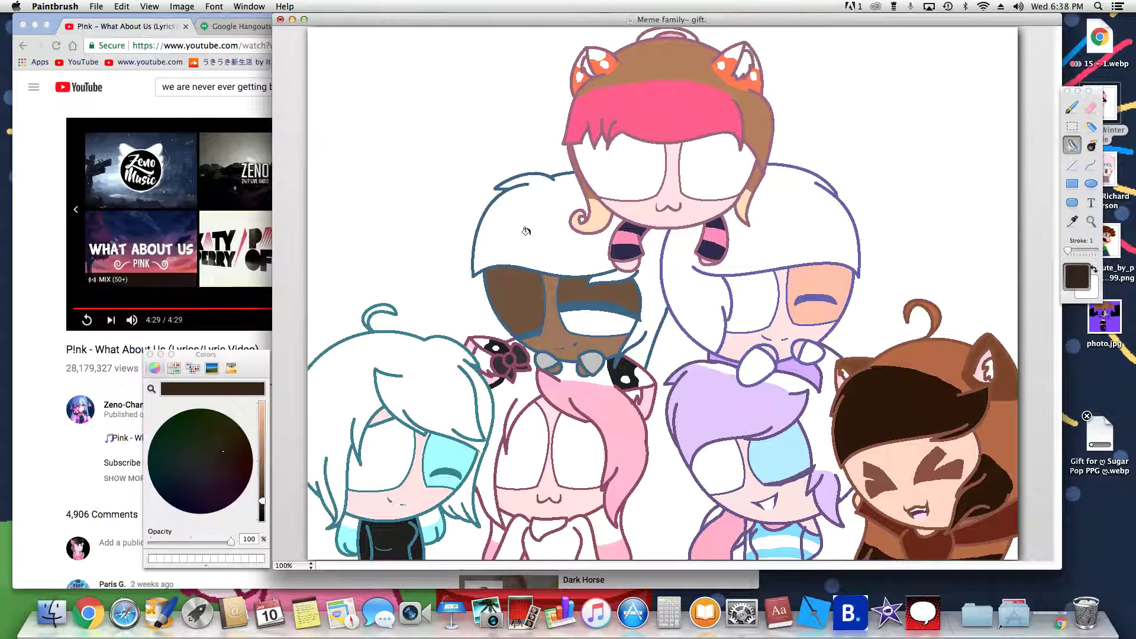
# Fill the hair of the middle-row character with the brown face in dark brown, including the strand over the eye.
pyautogui.click(647, 270)
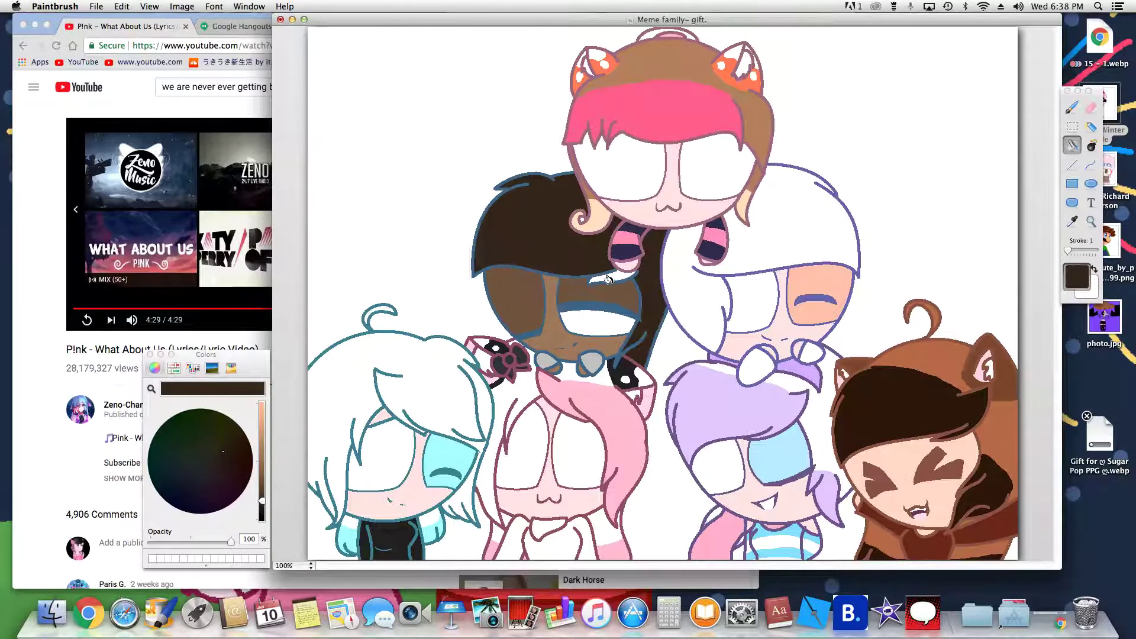
pyautogui.click(611, 275)
# Mix a medium reddish brown and fill the white hair behind the pink fringe of the bottom-row character with the bow.
pyautogui.click(233, 462)
pyautogui.moveTo(235, 456); pyautogui.dragTo(235, 451)
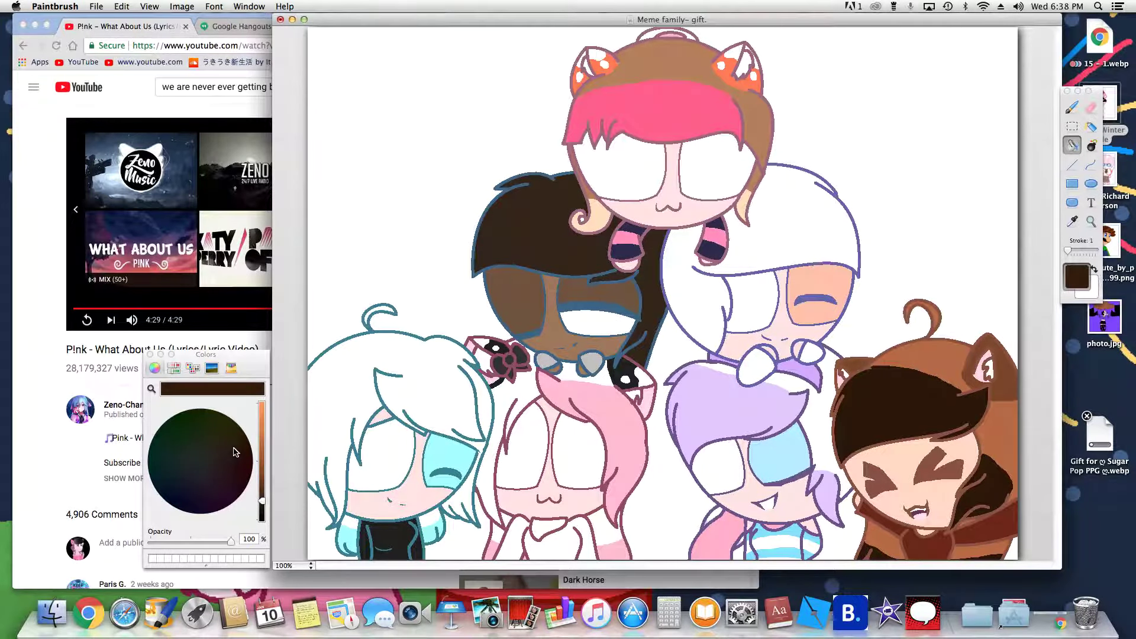
pyautogui.click(263, 473)
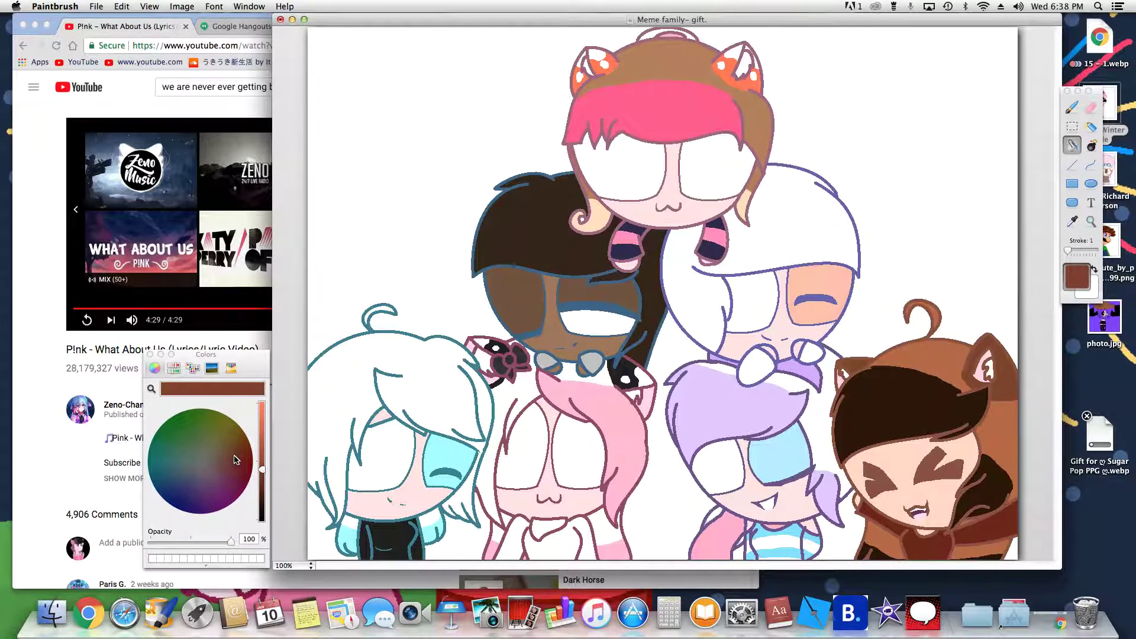
pyautogui.click(513, 389)
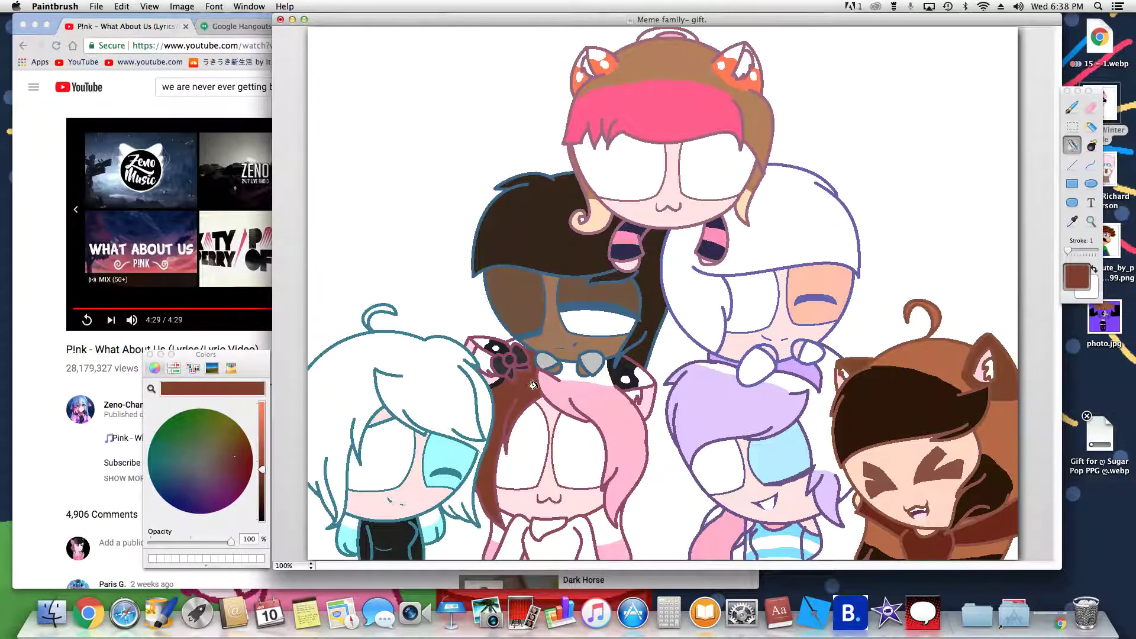
pyautogui.click(567, 374)
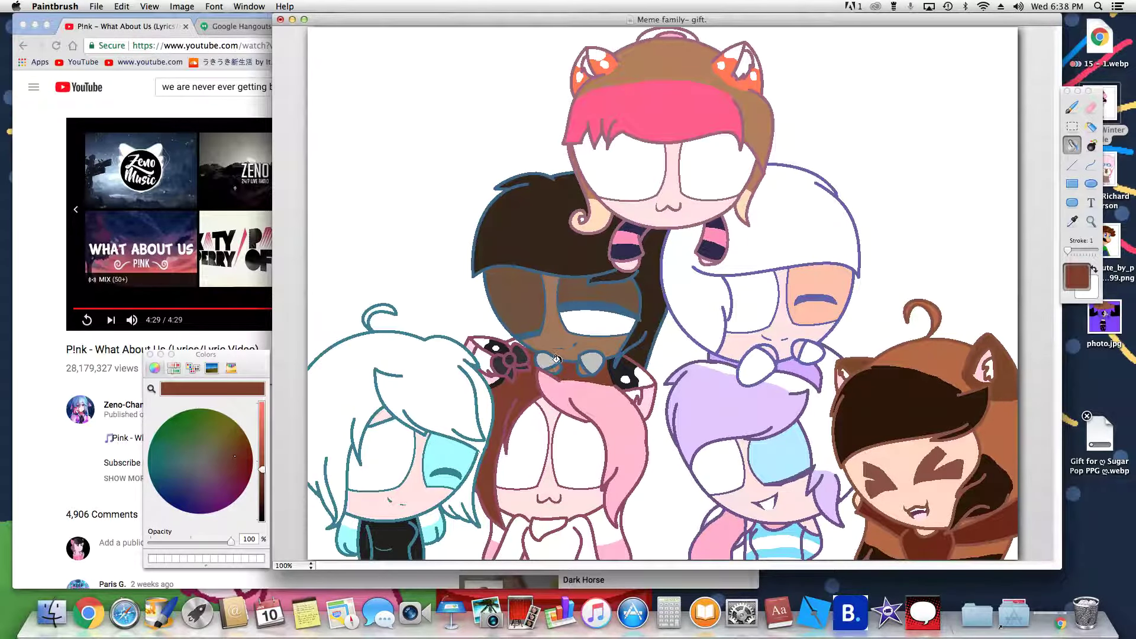
pyautogui.click(556, 359)
pyautogui.click(120, 6)
pyautogui.click(126, 18)
pyautogui.click(289, 567)
pyautogui.click(287, 557)
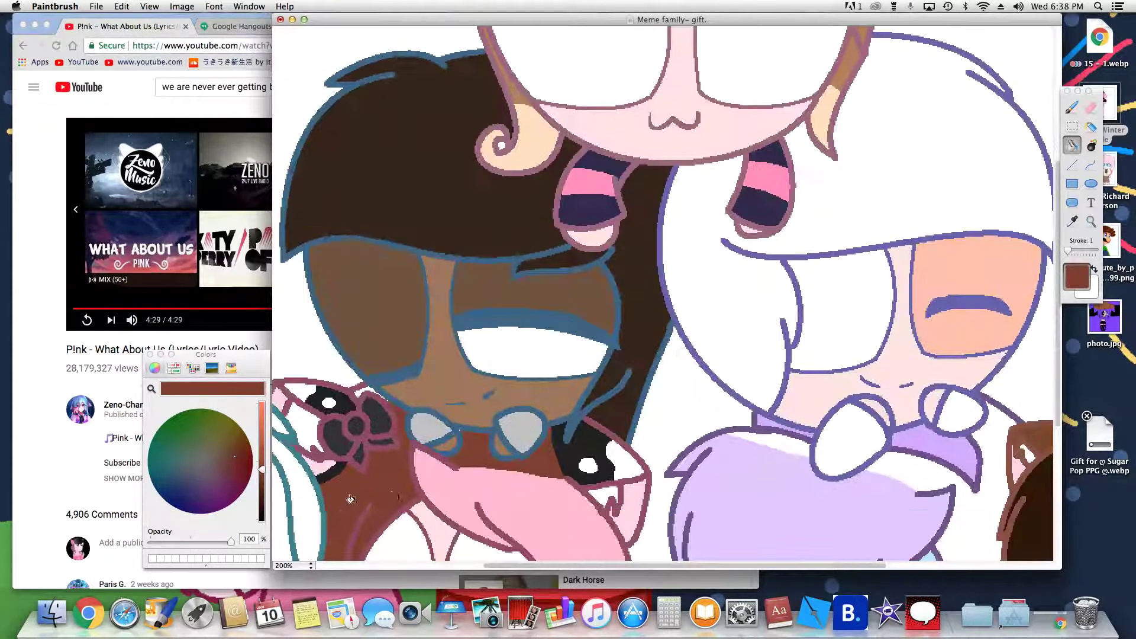
pyautogui.scroll(-10, 441, 503)
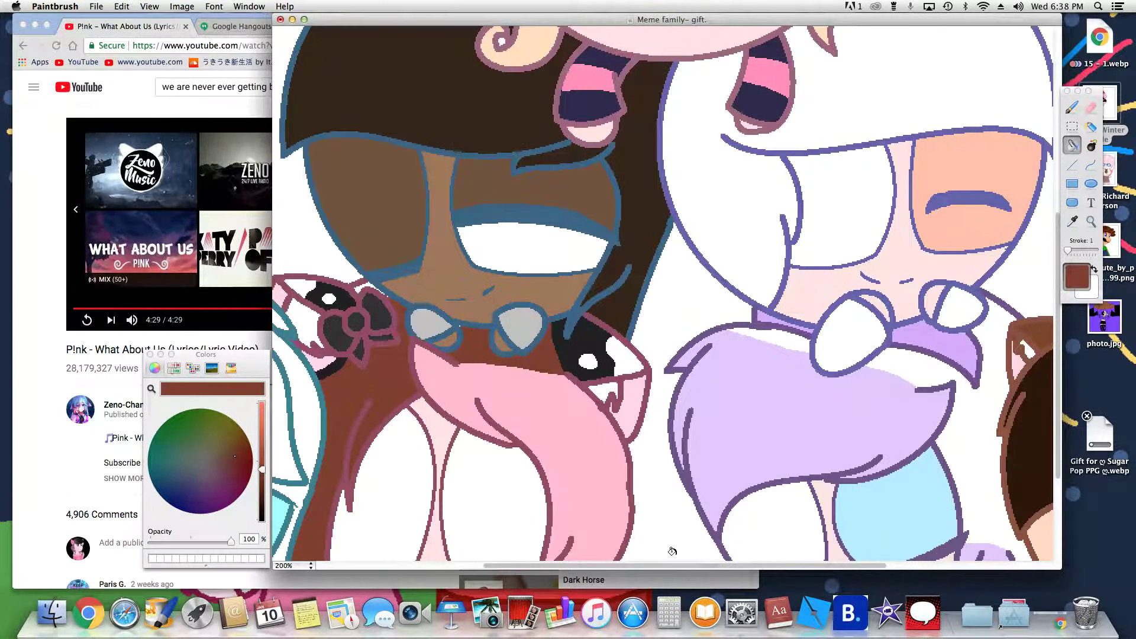
pyautogui.moveTo(668, 567); pyautogui.dragTo(572, 567)
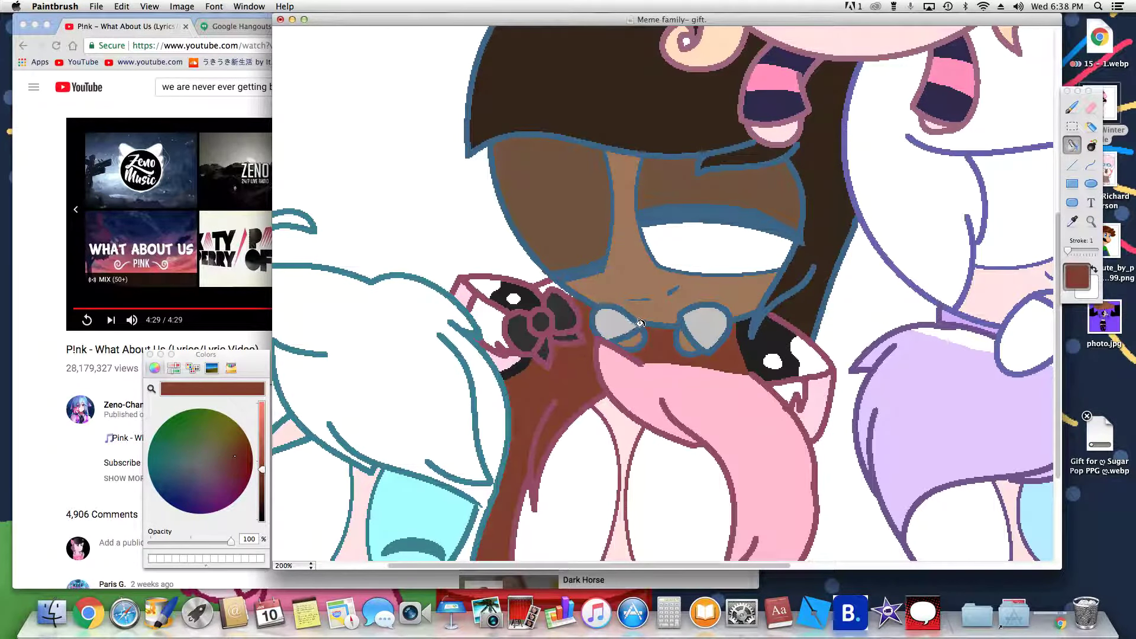
pyautogui.click(549, 285)
pyautogui.click(549, 285)
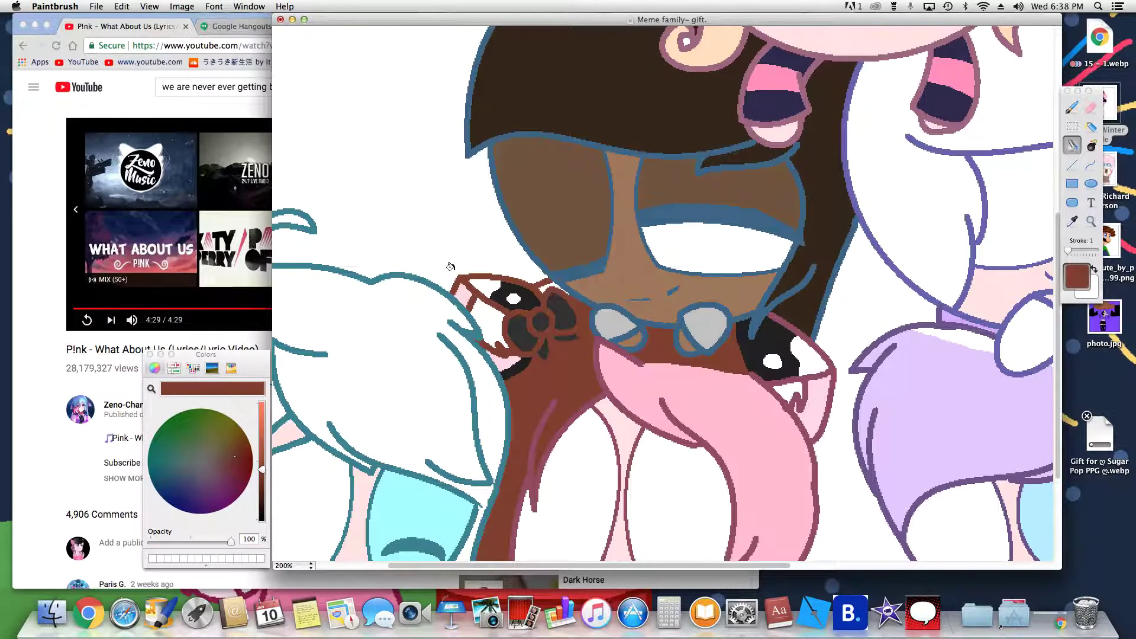
pyautogui.click(119, 7)
pyautogui.click(133, 20)
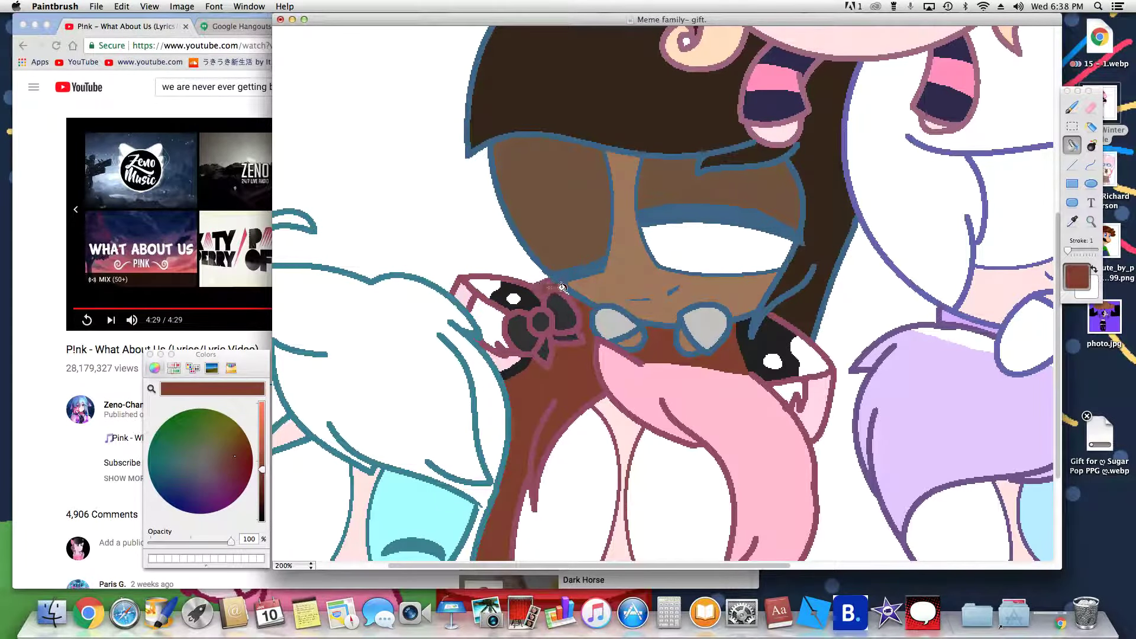
# Sample the mauve outline colour and paint over the tiny white gap between the bow and the chin above it at 400% zoom.
pyautogui.click(290, 565)
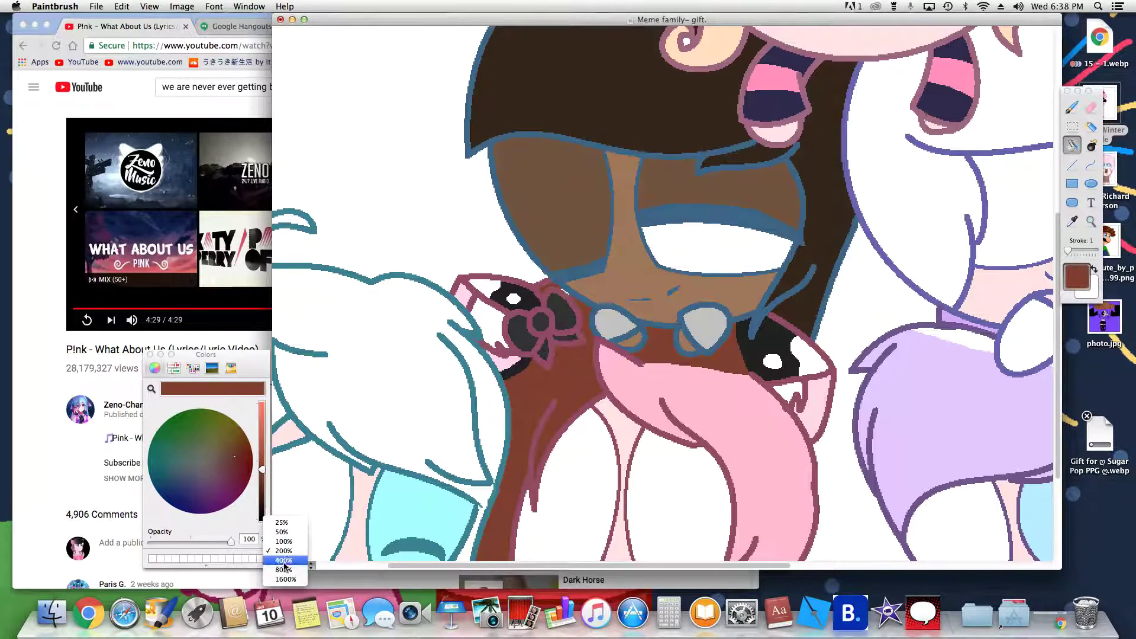
pyautogui.click(284, 574)
pyautogui.click(1073, 222)
pyautogui.click(485, 530)
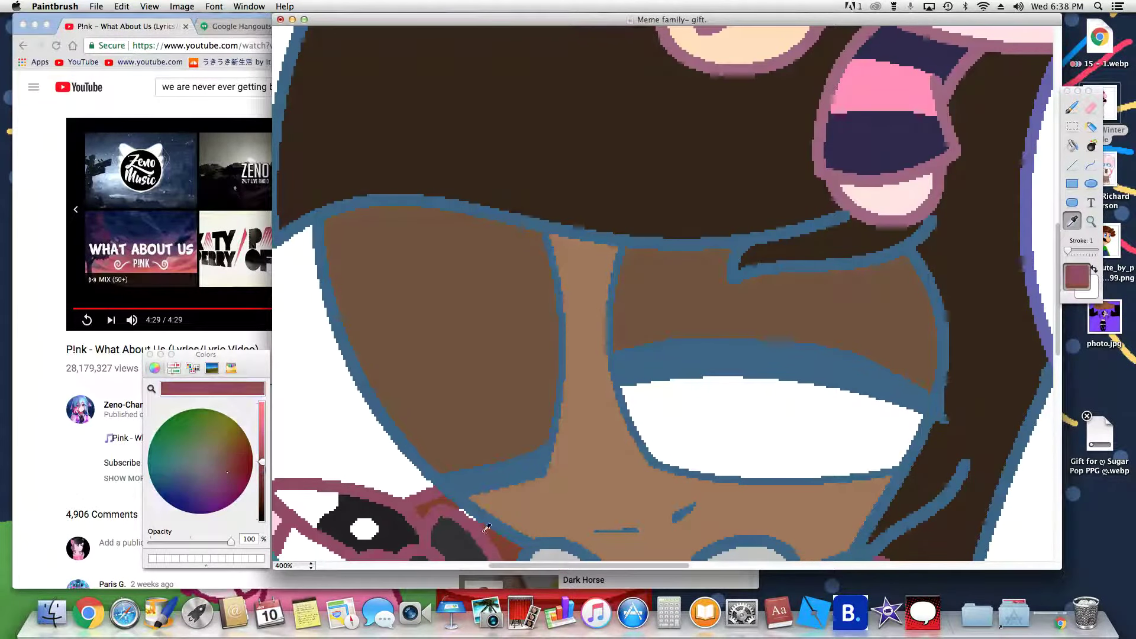
pyautogui.click(1076, 109)
pyautogui.moveTo(452, 532); pyautogui.dragTo(460, 530)
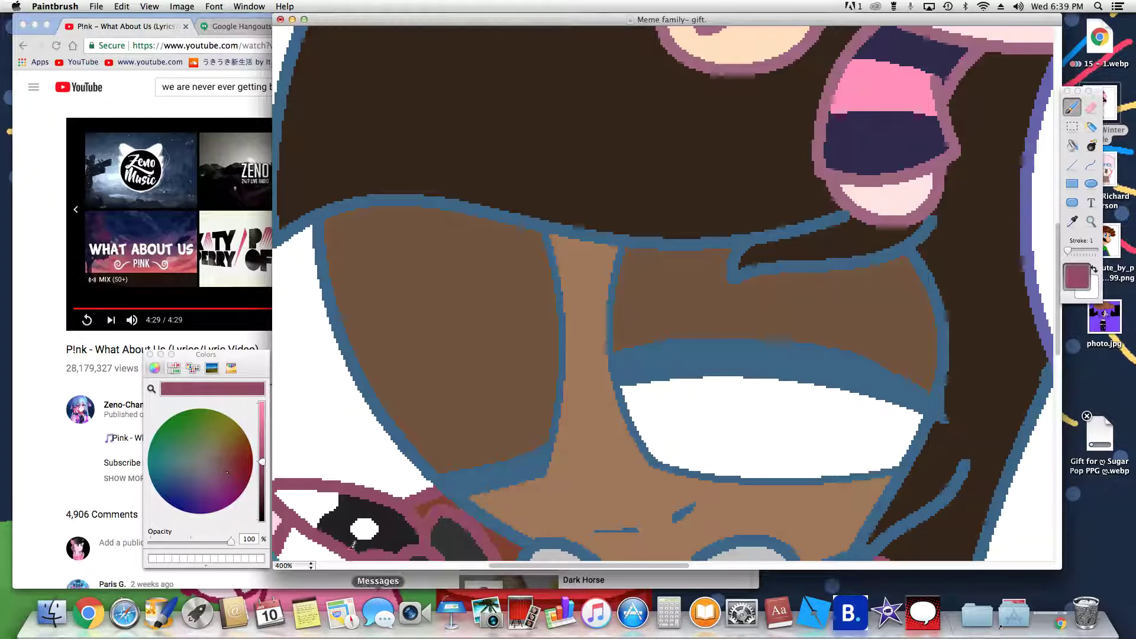
# Sample the reddish brown hair and fill the white areas above the pink tips on both sides of the same character.
pyautogui.click(1072, 221)
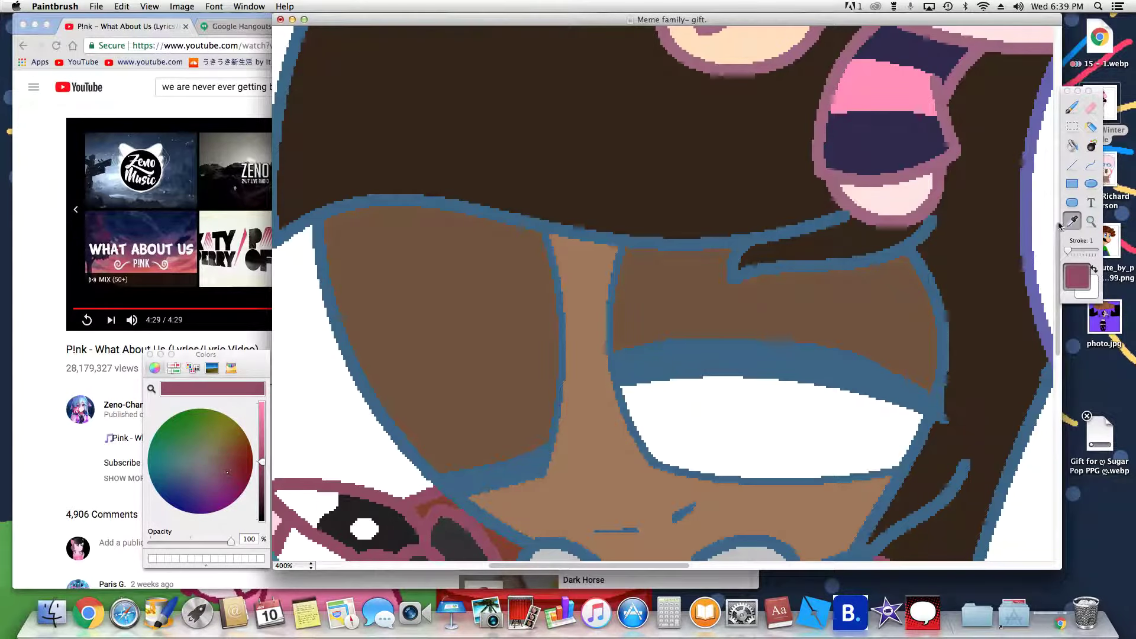
pyautogui.scroll(-10, 592, 355)
pyautogui.scroll(-5, 351, 432)
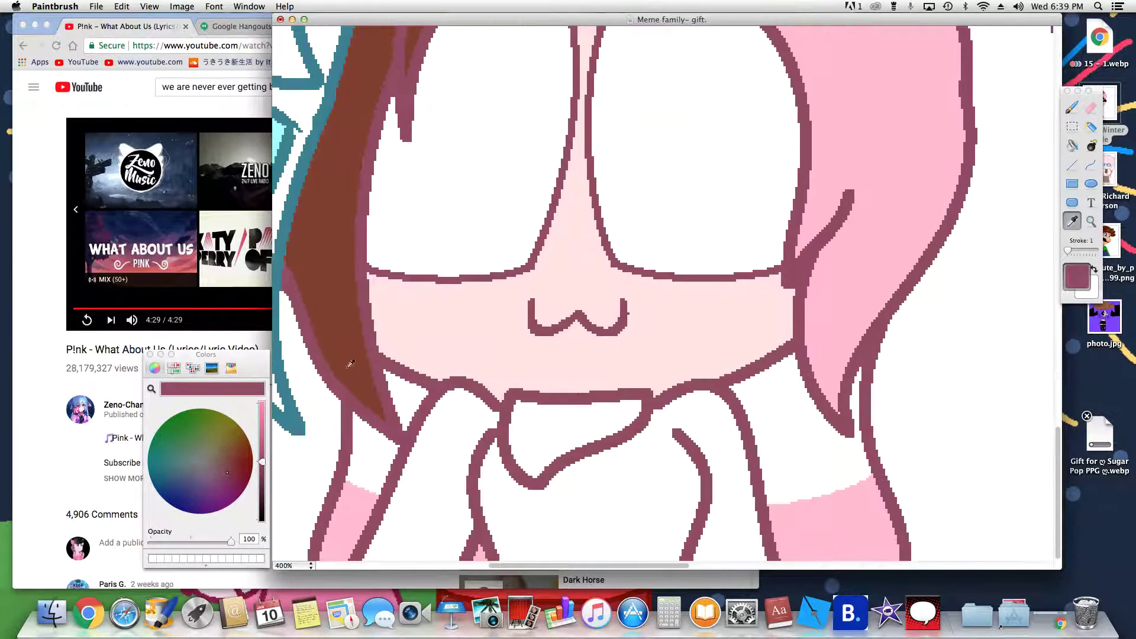
pyautogui.click(343, 320)
pyautogui.click(1072, 145)
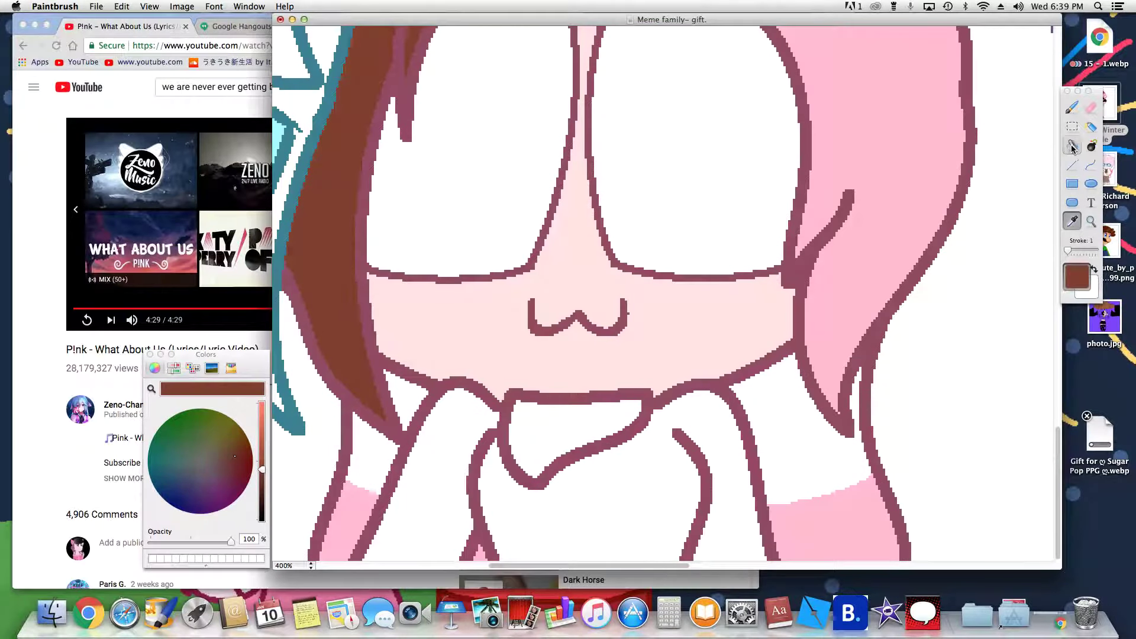
pyautogui.click(801, 462)
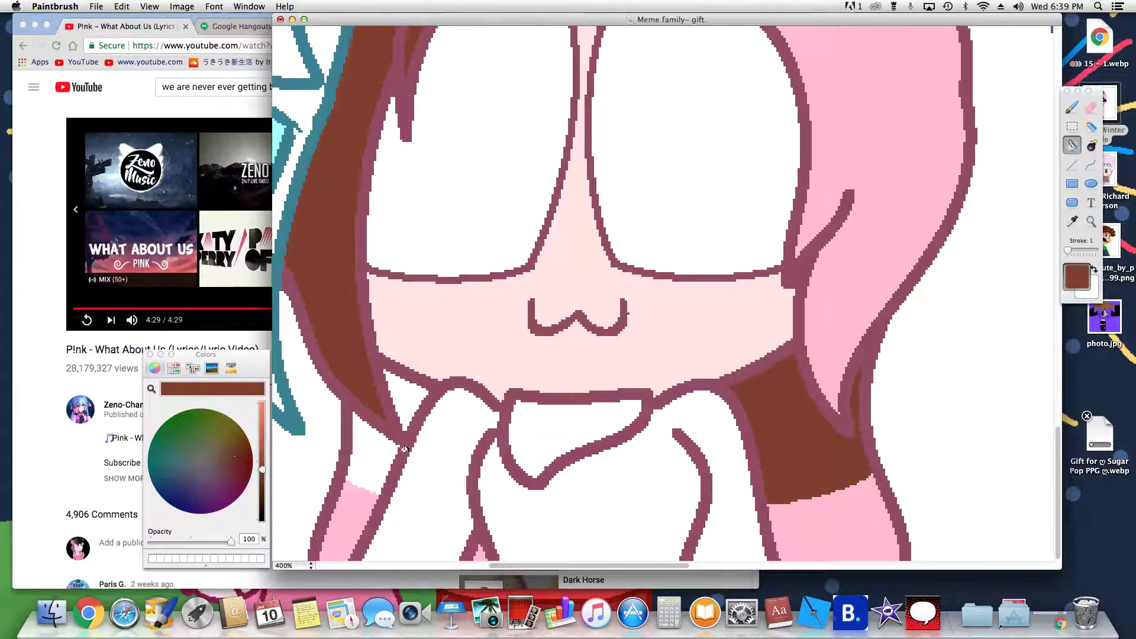
pyautogui.click(357, 473)
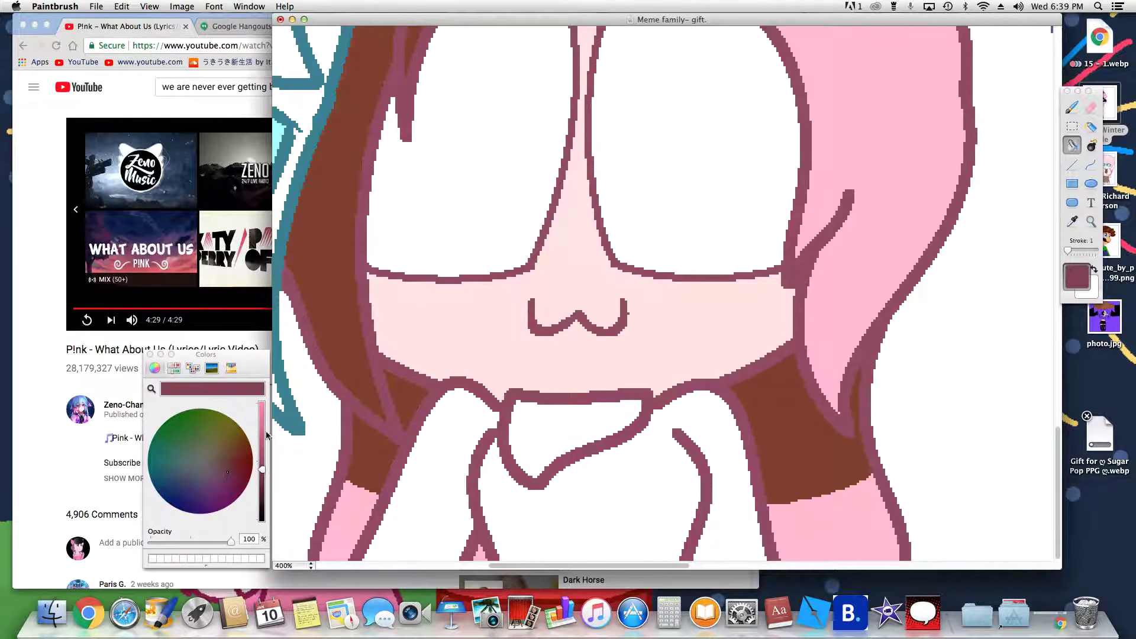
# Mix a bright hot pink and fill the pink-fringed character's top, including the body, collar and sleeve.
pyautogui.moveTo(261, 430); pyautogui.dragTo(266, 403)
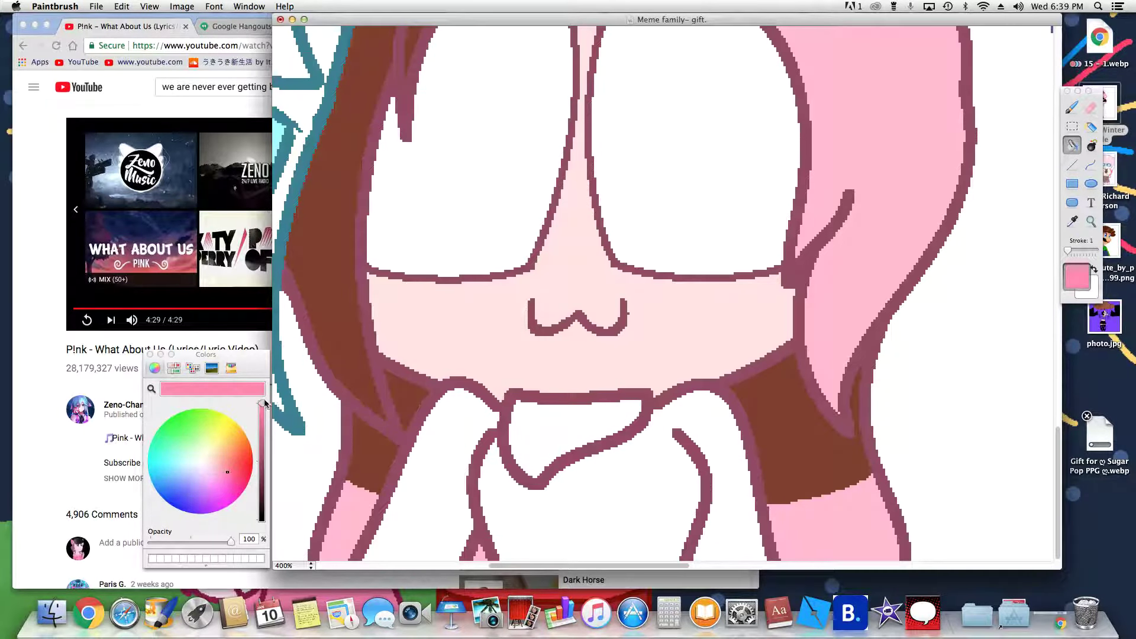
pyautogui.moveTo(232, 485); pyautogui.dragTo(236, 481)
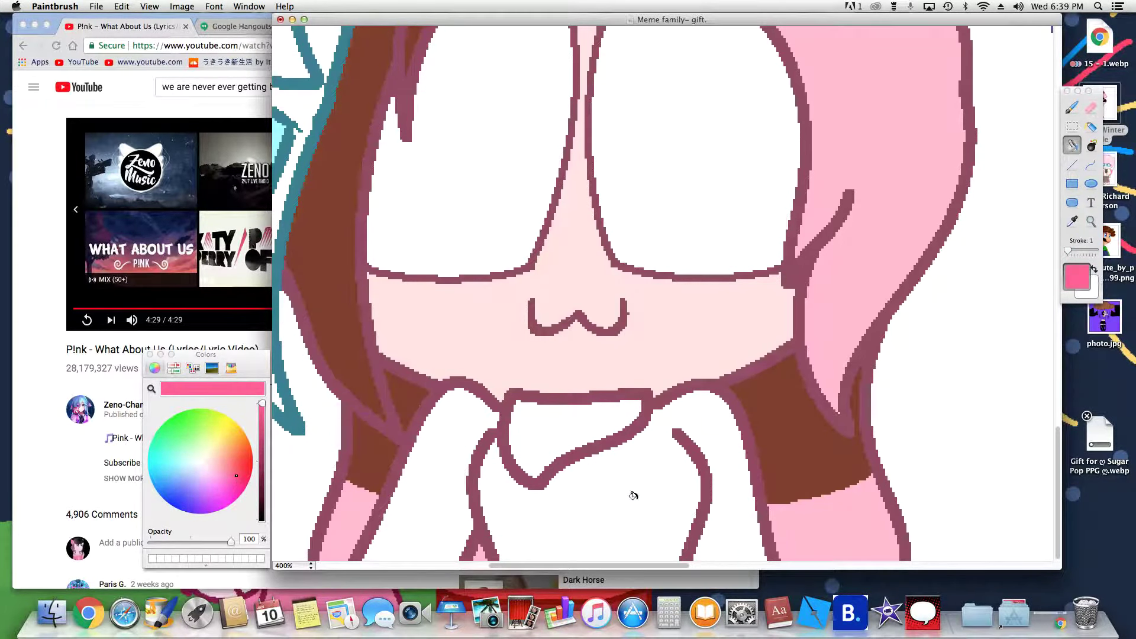
pyautogui.click(585, 516)
pyautogui.click(531, 424)
pyautogui.click(447, 502)
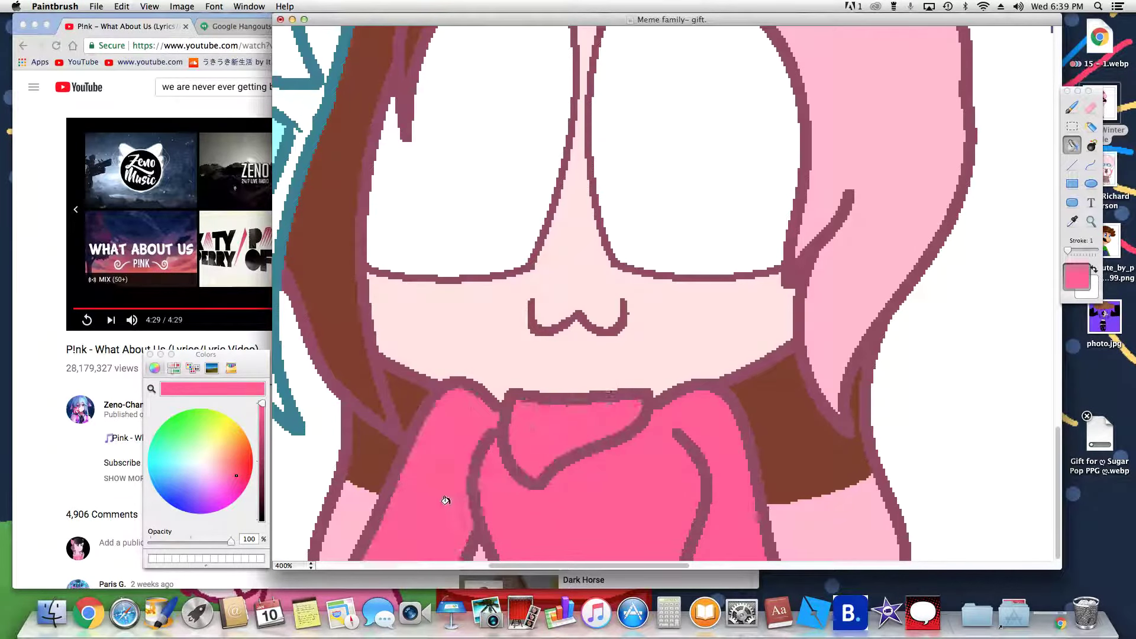
pyautogui.scroll(3, 506, 386)
pyautogui.scroll(-3, 504, 387)
pyautogui.scroll(5, 502, 394)
pyautogui.scroll(-5, 502, 394)
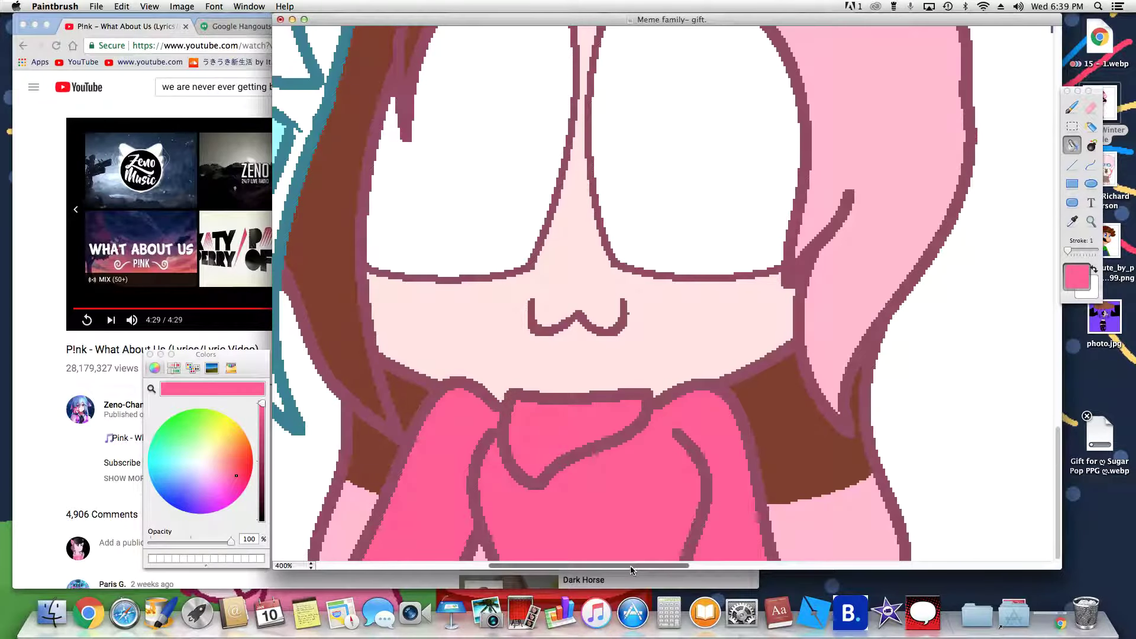
# Choose a pale cream and fill the hair of the teal-outlined character, including both white areas above the cyan tips.
pyautogui.moveTo(613, 557); pyautogui.dragTo(433, 557)
pyautogui.scroll(5, 517, 330)
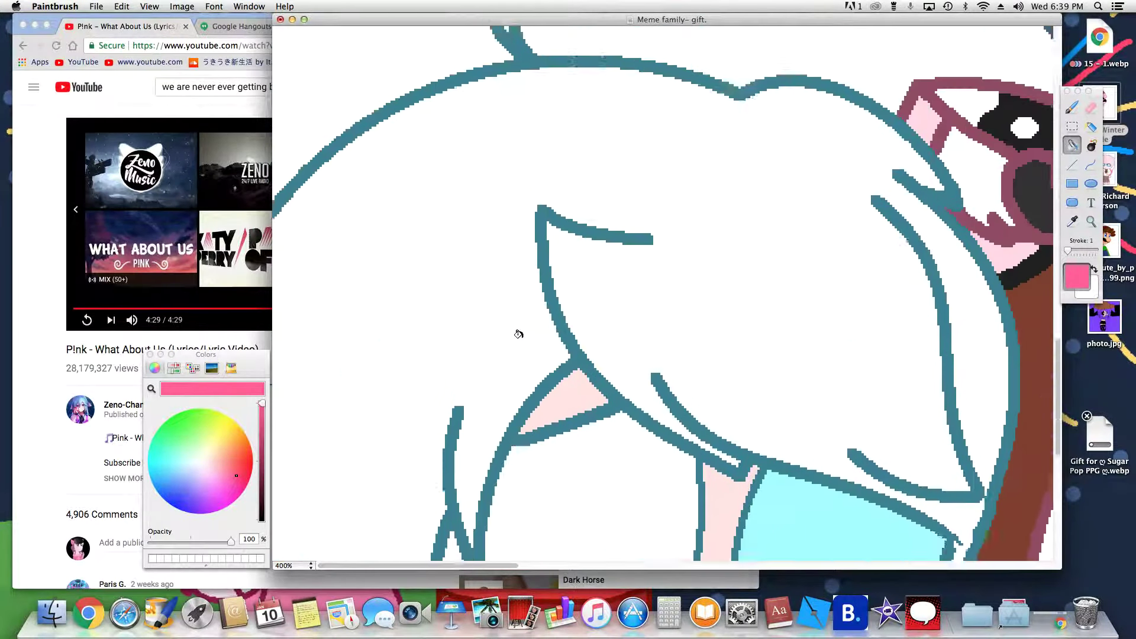
pyautogui.click(209, 462)
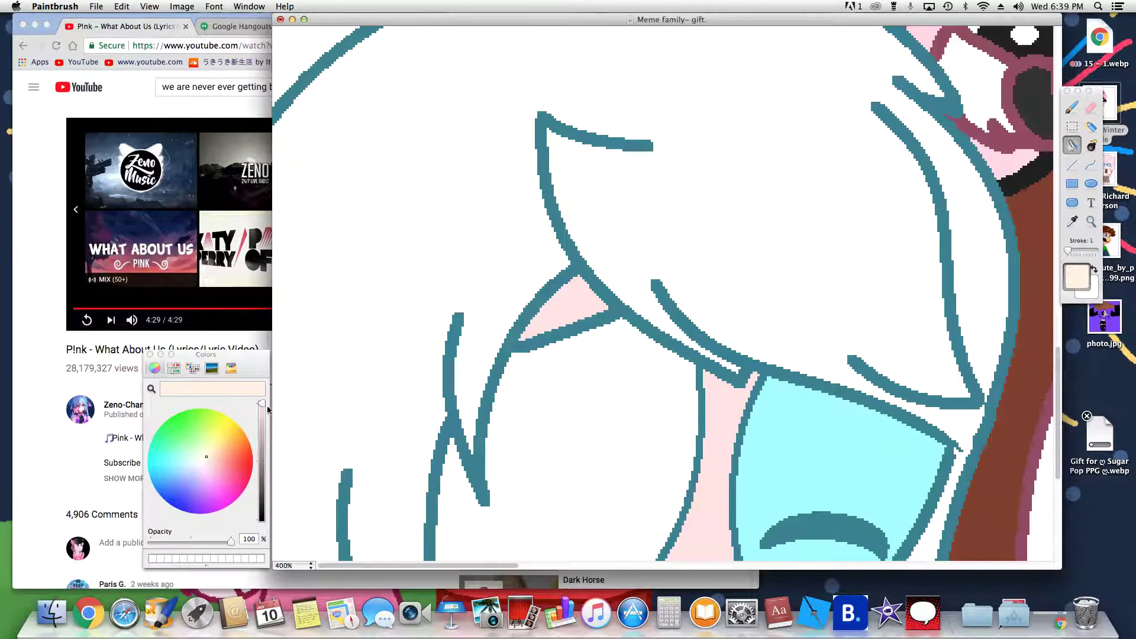
pyautogui.click(485, 264)
pyautogui.scroll(-5, 485, 264)
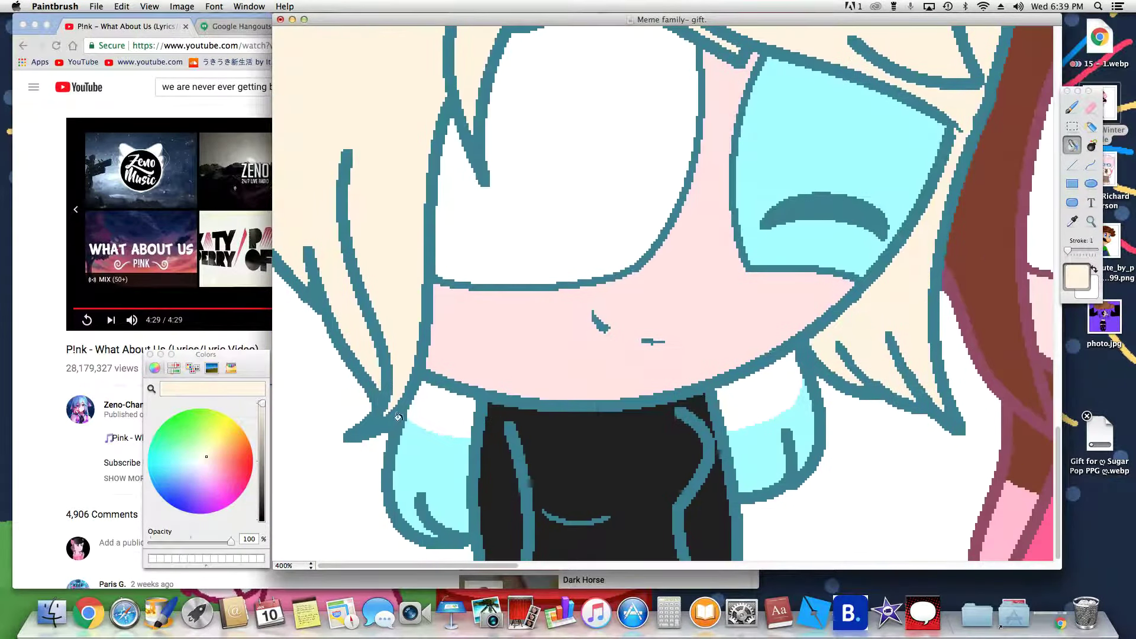
pyautogui.click(425, 418)
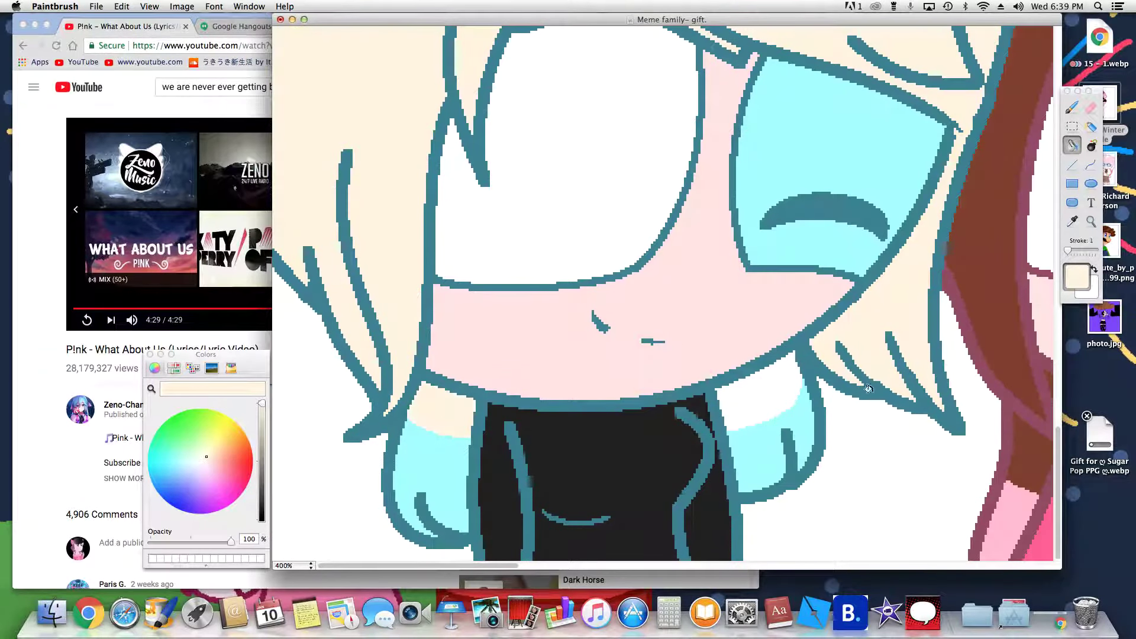
pyautogui.click(786, 388)
pyautogui.scroll(6, 652, 283)
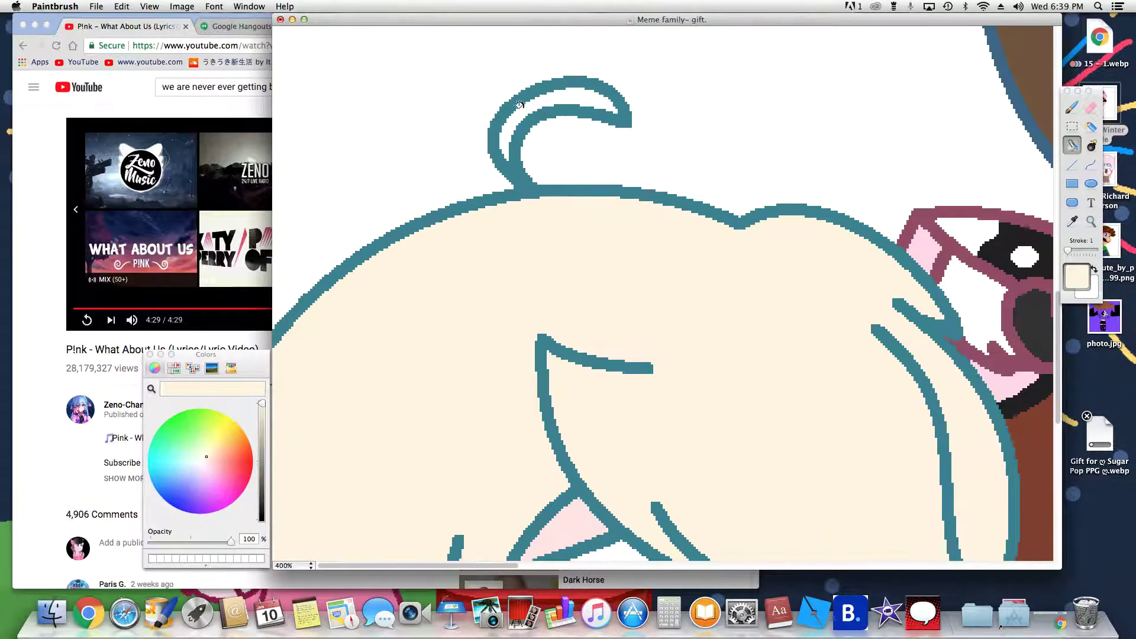
pyautogui.click(534, 108)
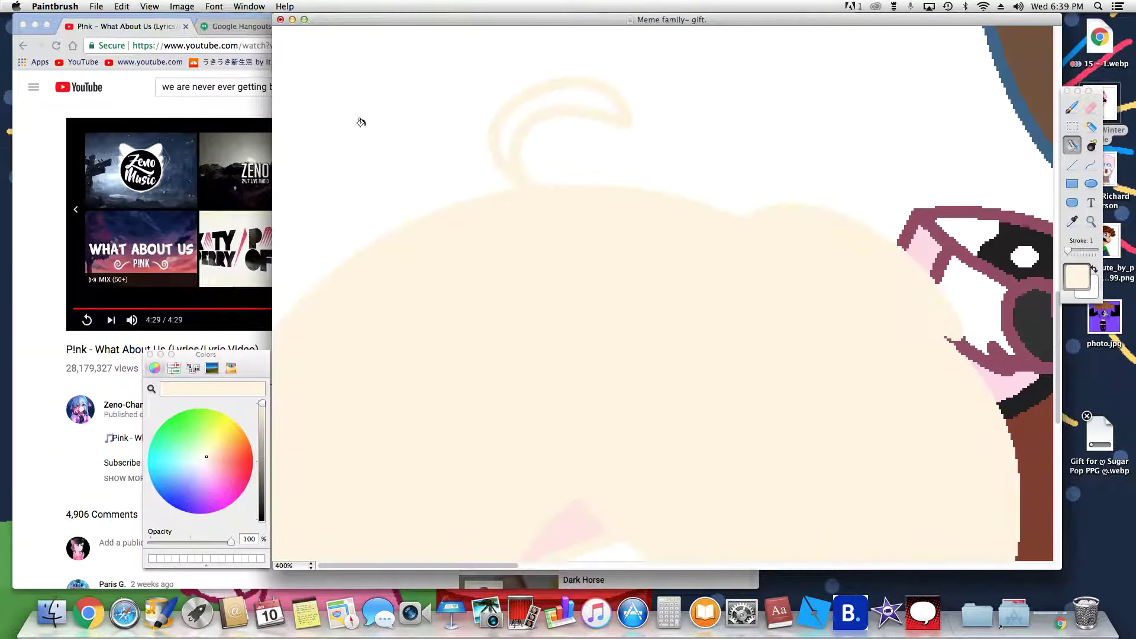
pyautogui.click(123, 7)
pyautogui.click(136, 19)
# Fill the inside of the curl on top of the teal-outlined character's head with cream and return to 100% zoom.
pyautogui.click(558, 94)
pyautogui.click(288, 567)
pyautogui.click(287, 548)
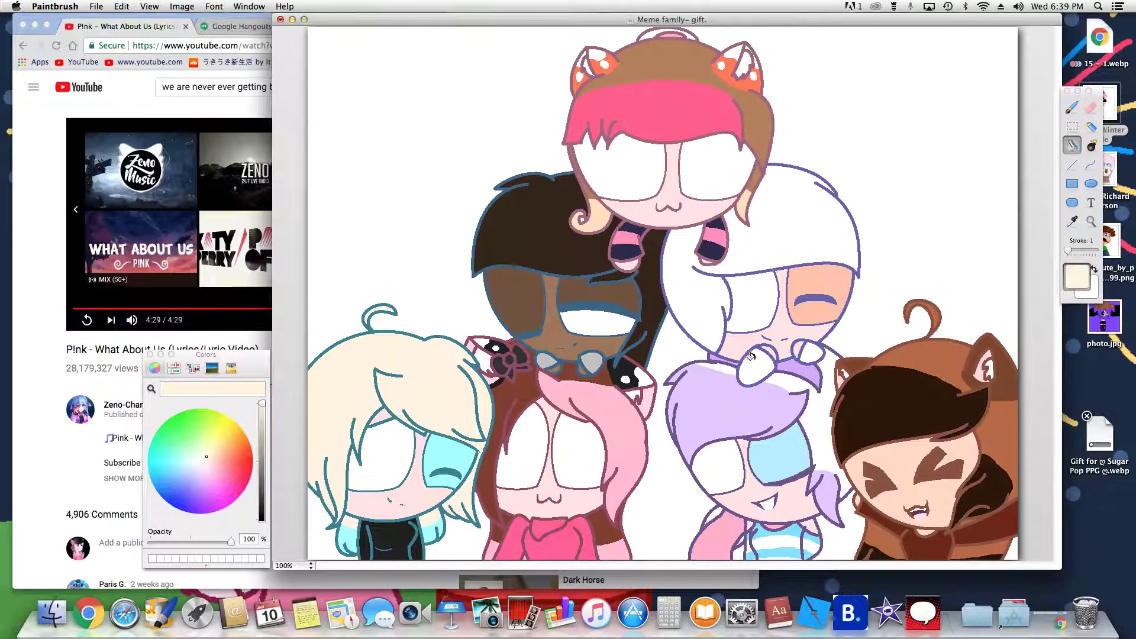
# Sample the dark brown hair, lighten it slightly, and fill the white hair of the purple-outlined middle-row character.
pyautogui.click(1072, 221)
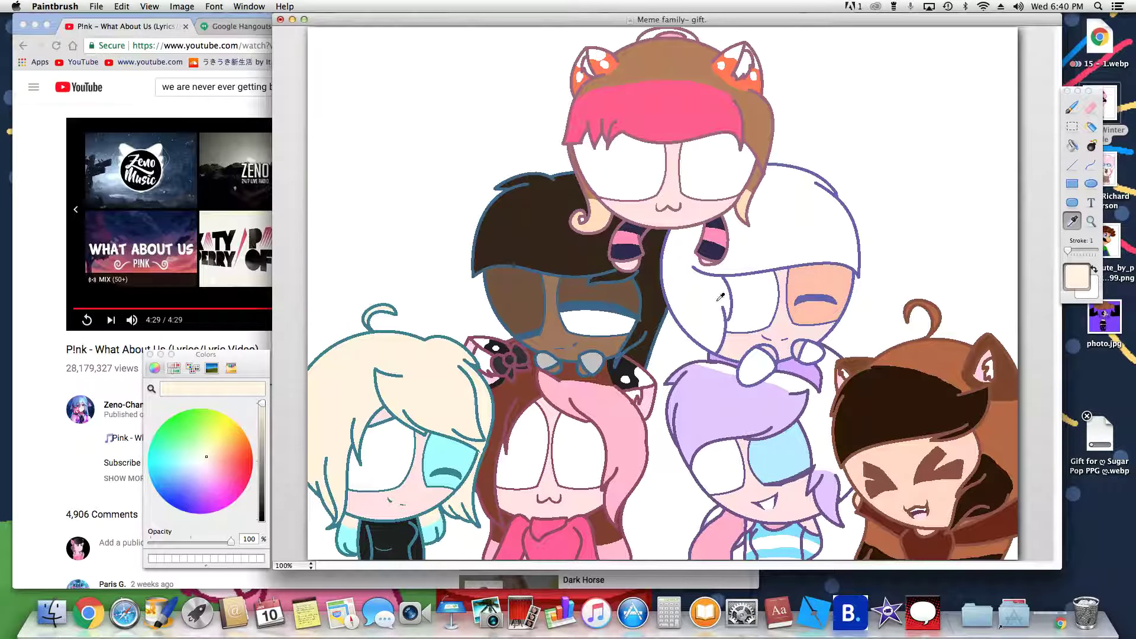
pyautogui.click(568, 241)
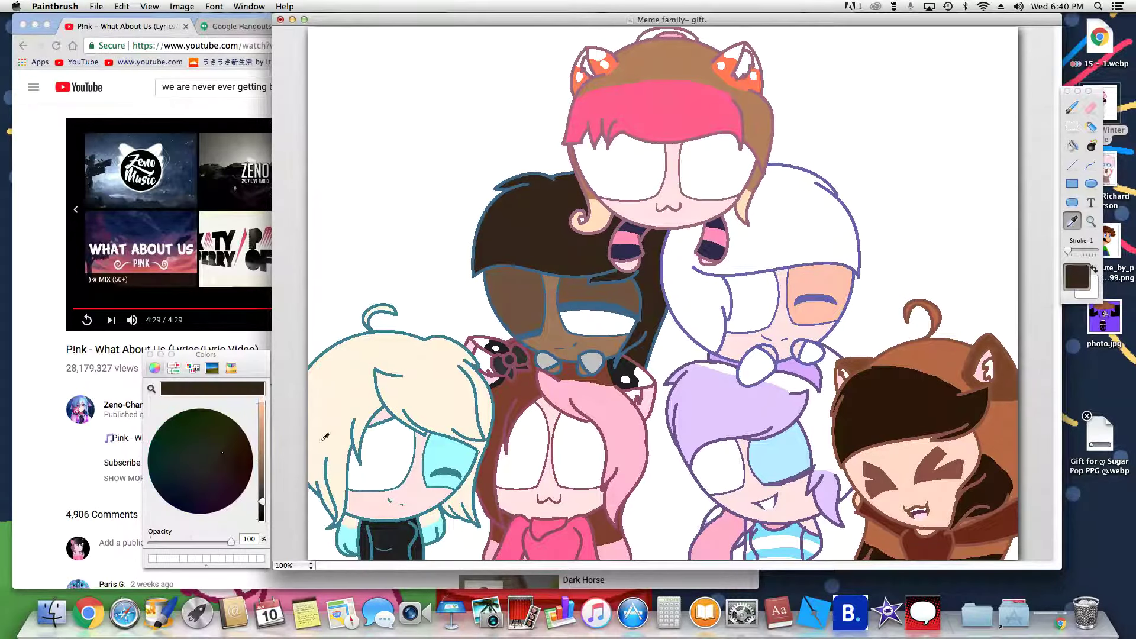
pyautogui.moveTo(259, 486)
pyautogui.mouseDown()
pyautogui.moveTo(264, 474)
pyautogui.moveTo(262, 496)
pyautogui.mouseUp()
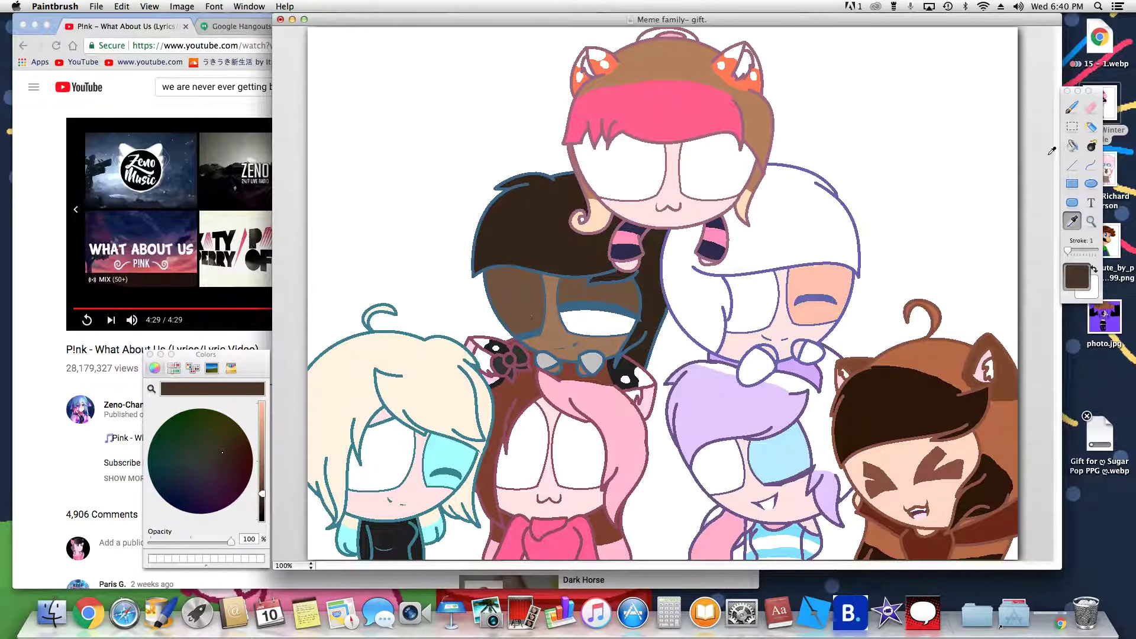
pyautogui.click(1073, 145)
pyautogui.click(761, 247)
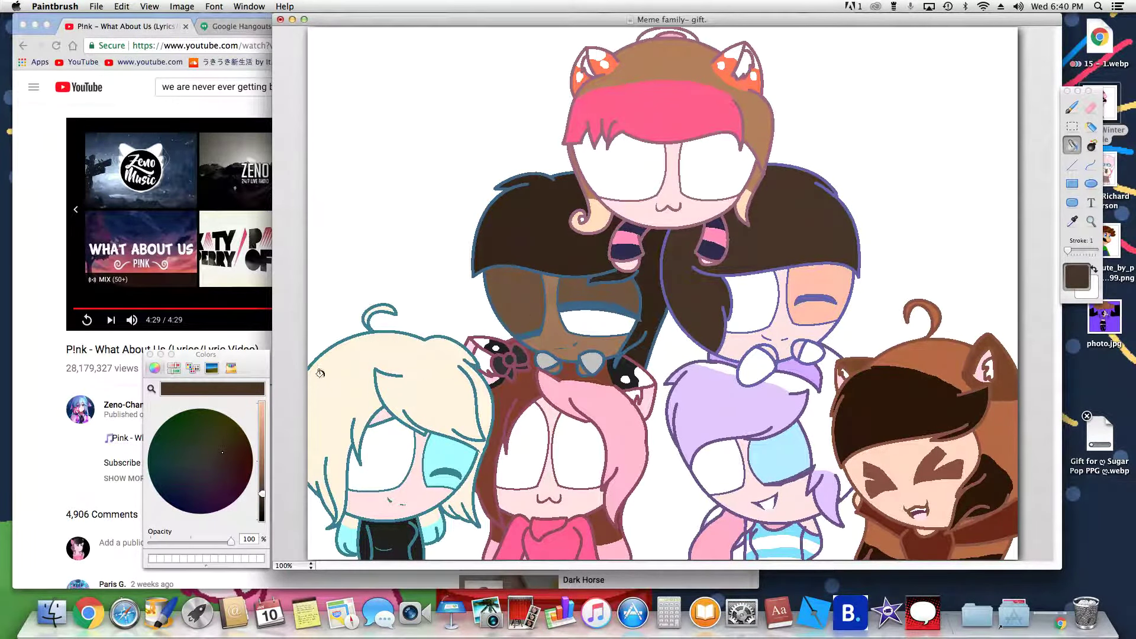
# Mix a bright red and fill both white mittens of the purple-outlined middle-row character.
pyautogui.click(178, 478)
pyautogui.moveTo(263, 439); pyautogui.dragTo(276, 380)
pyautogui.click(240, 459)
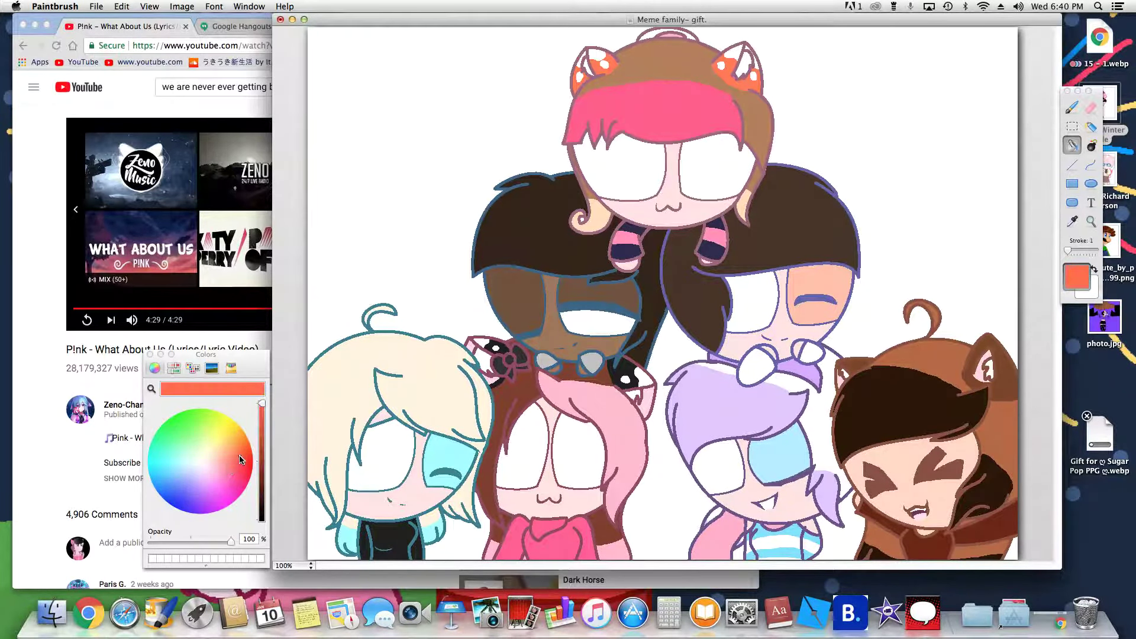
pyautogui.click(243, 465)
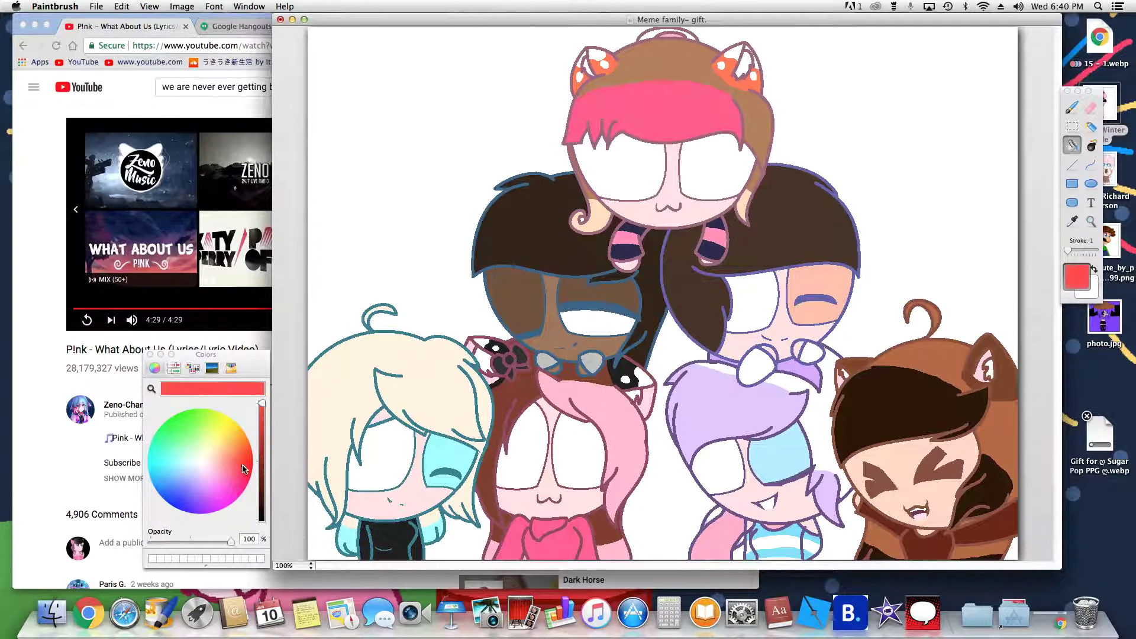
pyautogui.click(757, 363)
pyautogui.click(811, 349)
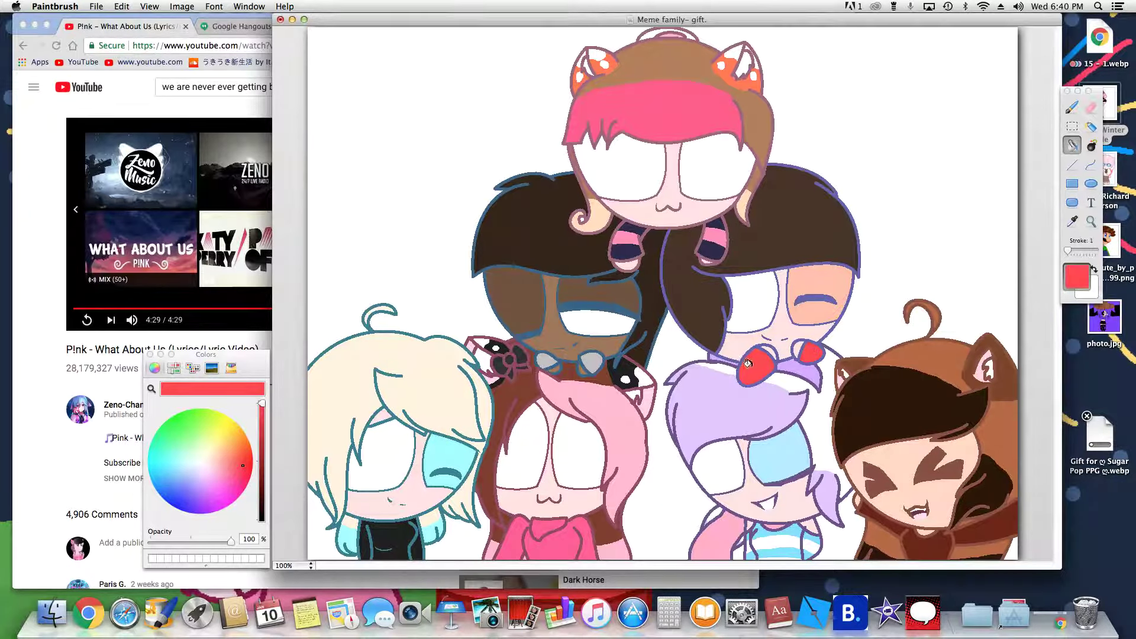
pyautogui.click(1074, 222)
pyautogui.click(577, 235)
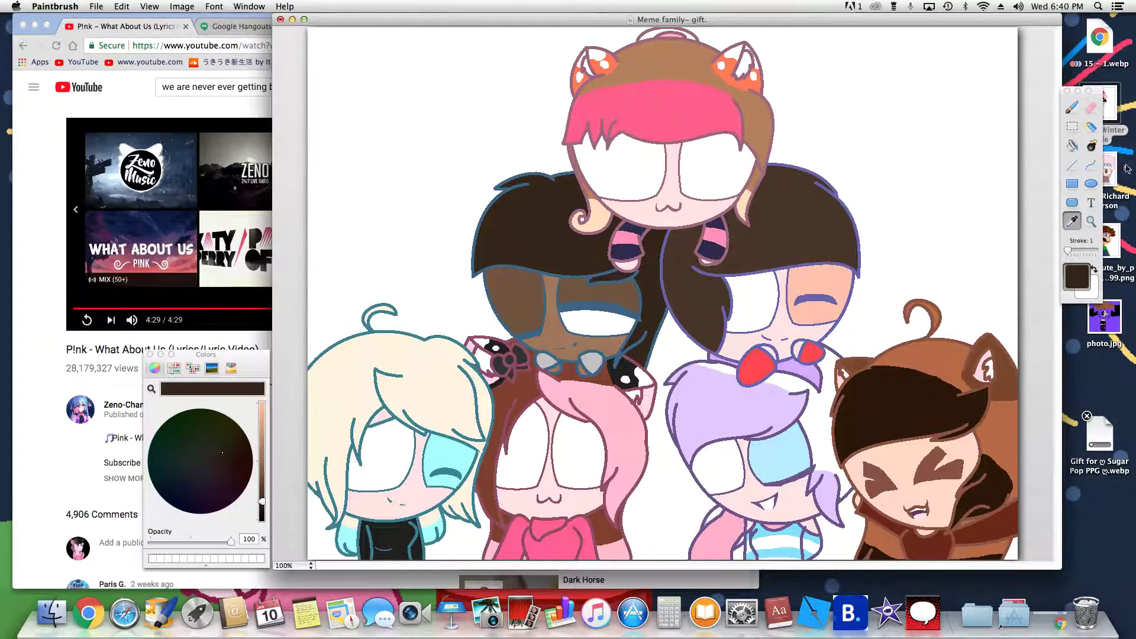
pyautogui.click(1072, 145)
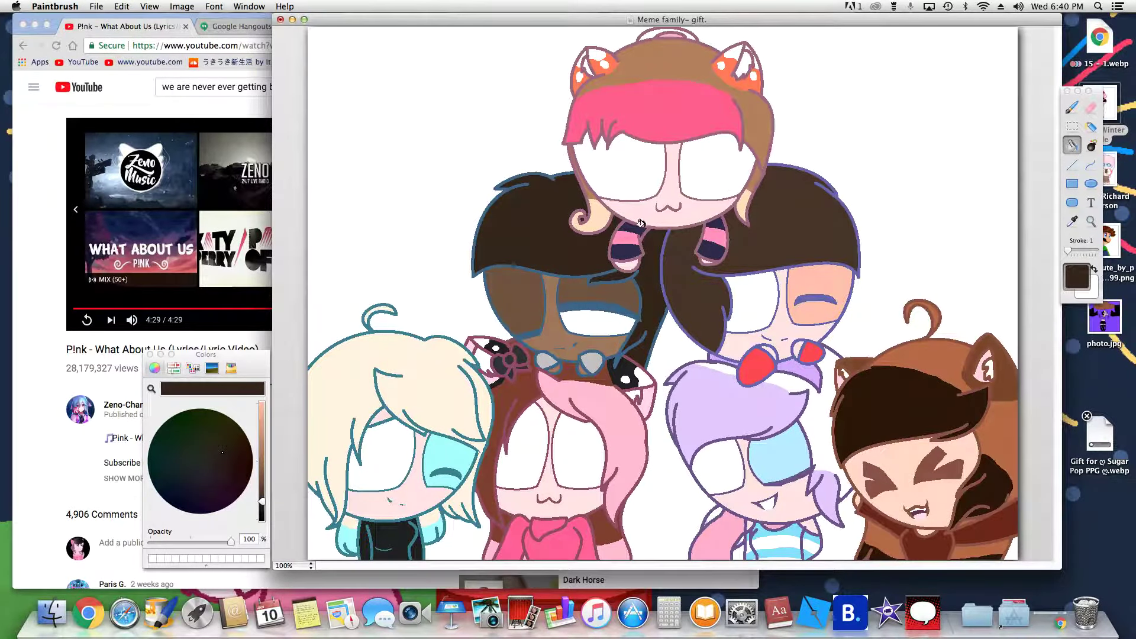
# Sample the light brown from the top character's hair and fill the white bun on top of her head.
pyautogui.click(1072, 224)
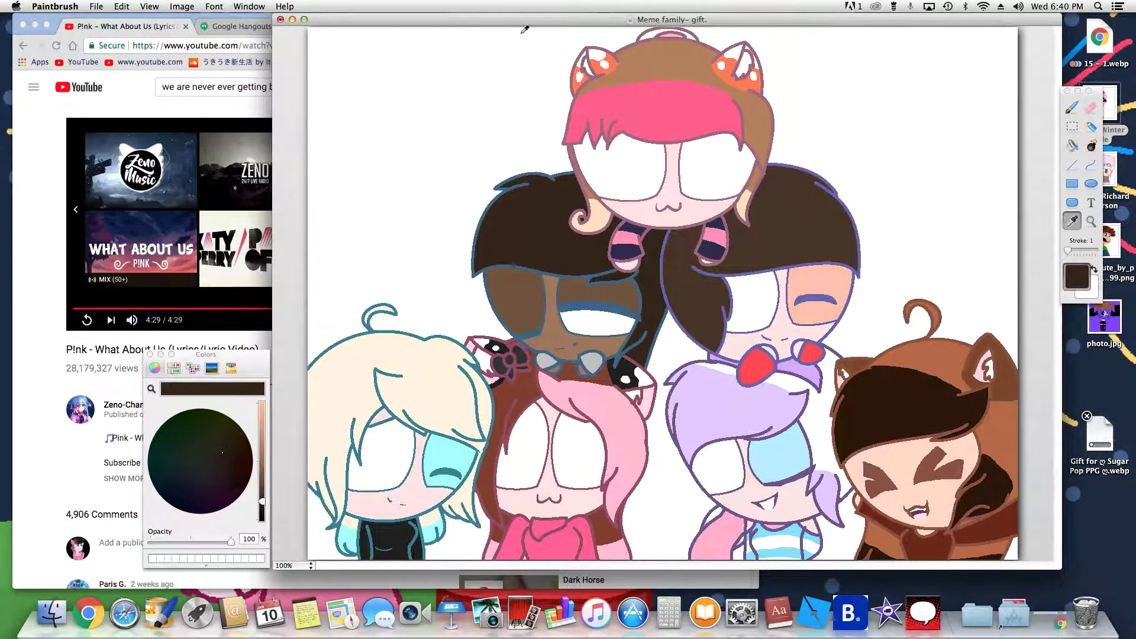
pyautogui.click(686, 82)
pyautogui.click(1073, 145)
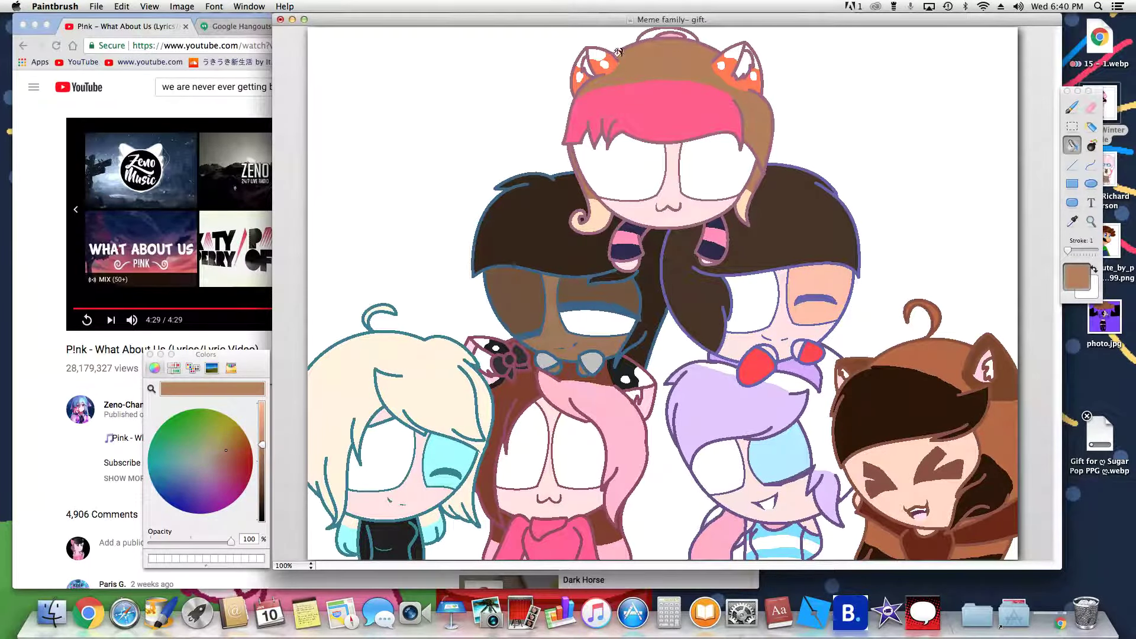
pyautogui.click(654, 34)
# Darken the brown slightly and fill the white hair behind and above the lilac-fringed character's bangs.
pyautogui.moveTo(263, 462); pyautogui.dragTo(264, 468)
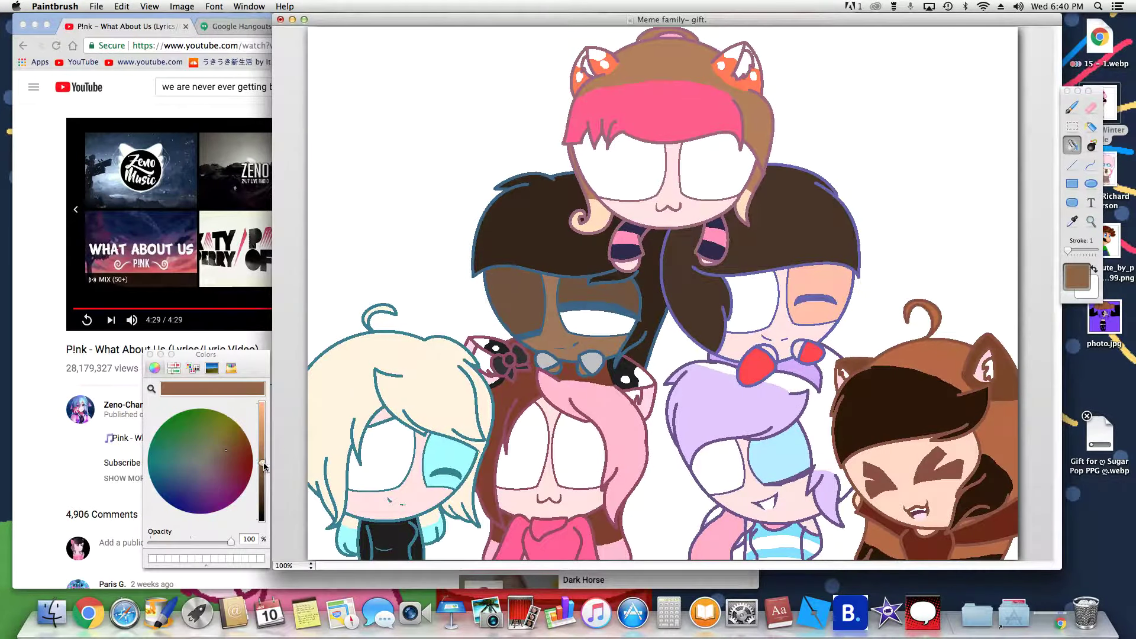
pyautogui.click(827, 424)
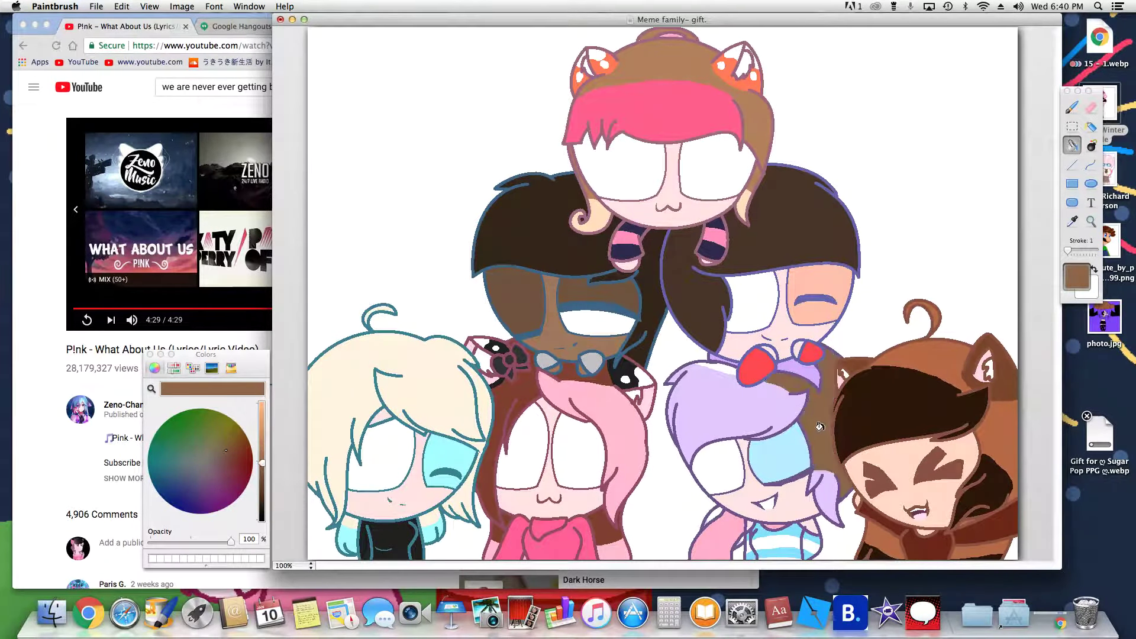
pyautogui.click(721, 366)
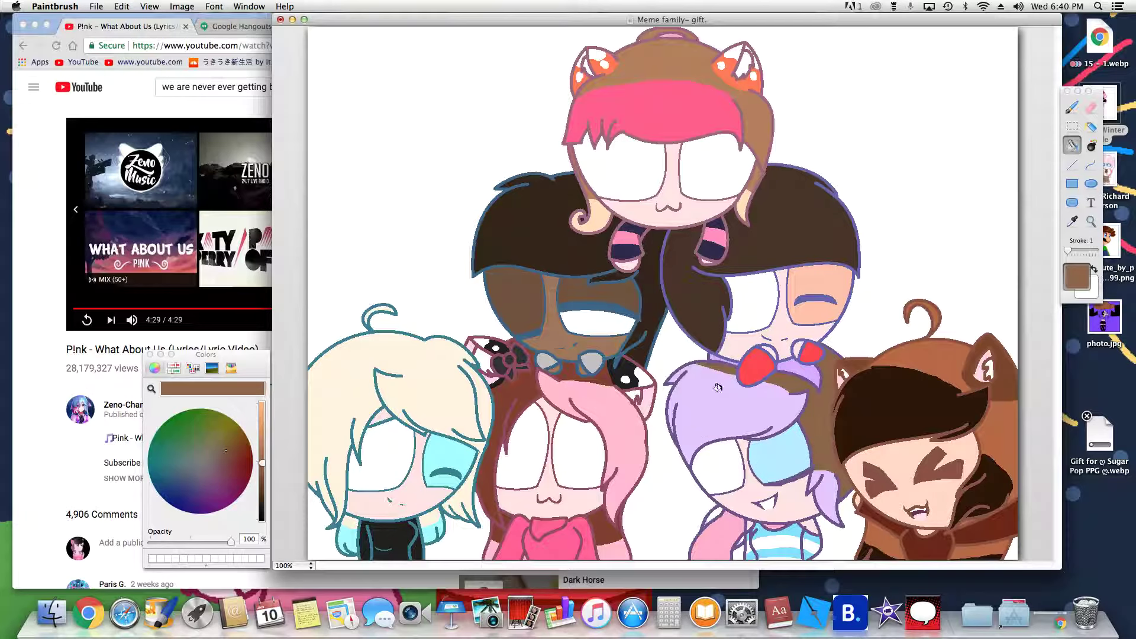
pyautogui.click(716, 520)
pyautogui.click(179, 296)
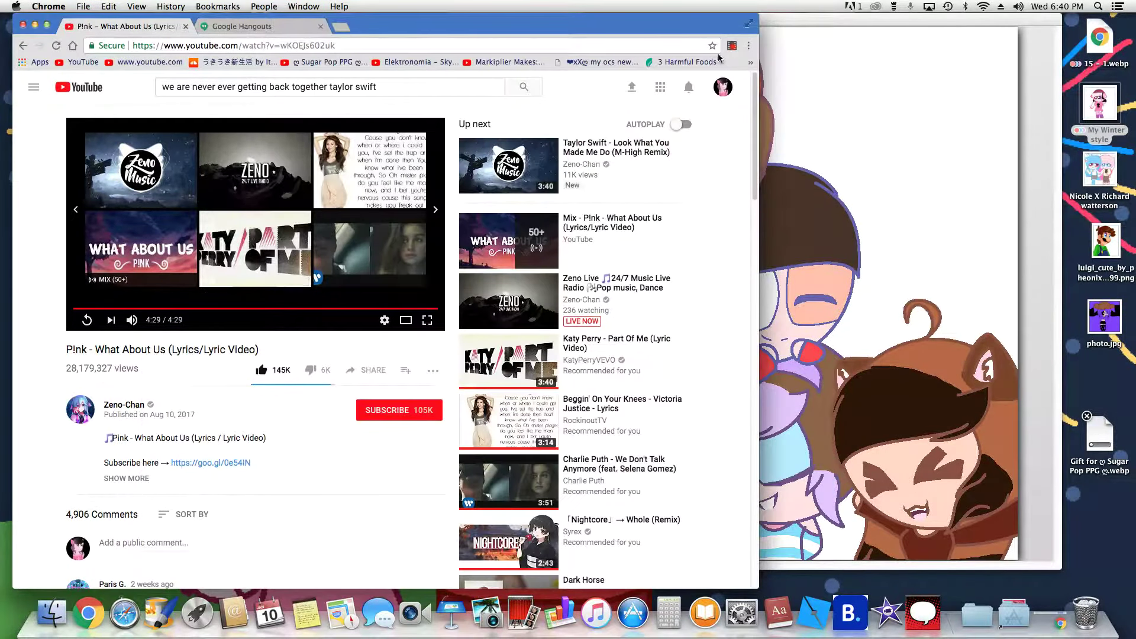
pyautogui.click(731, 46)
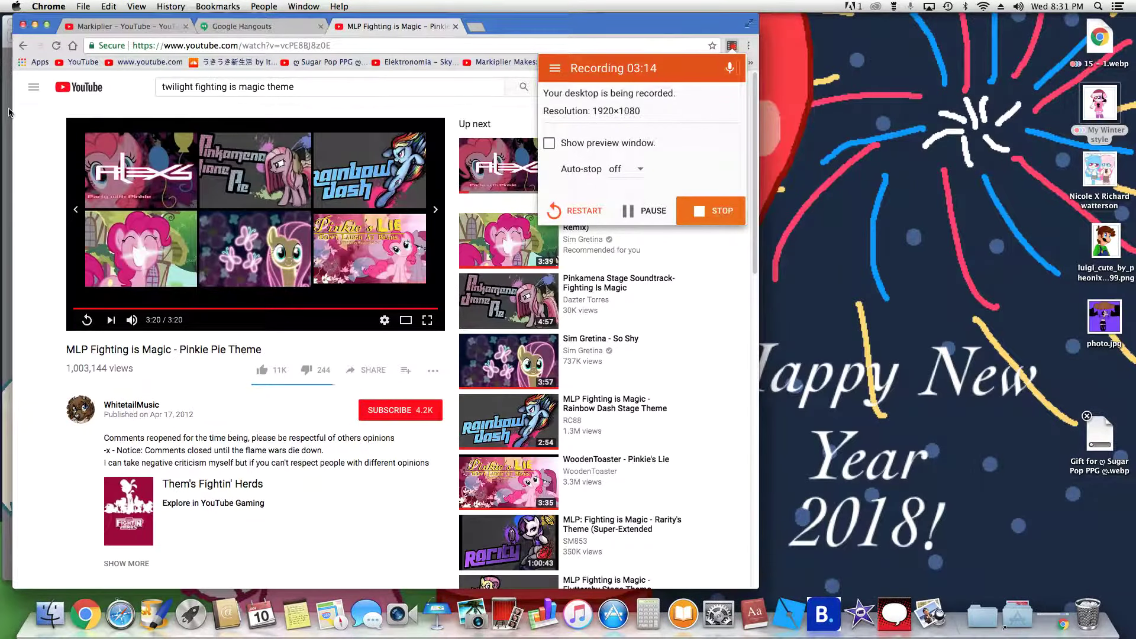
# Switch to Preview, view the finished "Meme family- gift." drawing in full screen, and return to the browser.
pyautogui.click(9, 113)
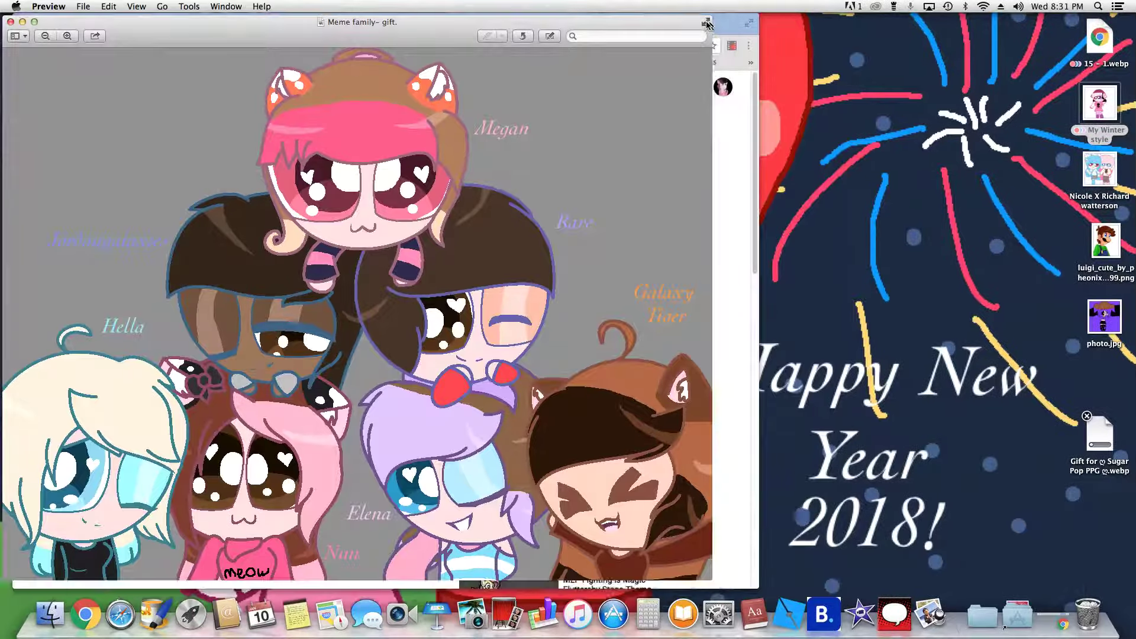
pyautogui.click(707, 23)
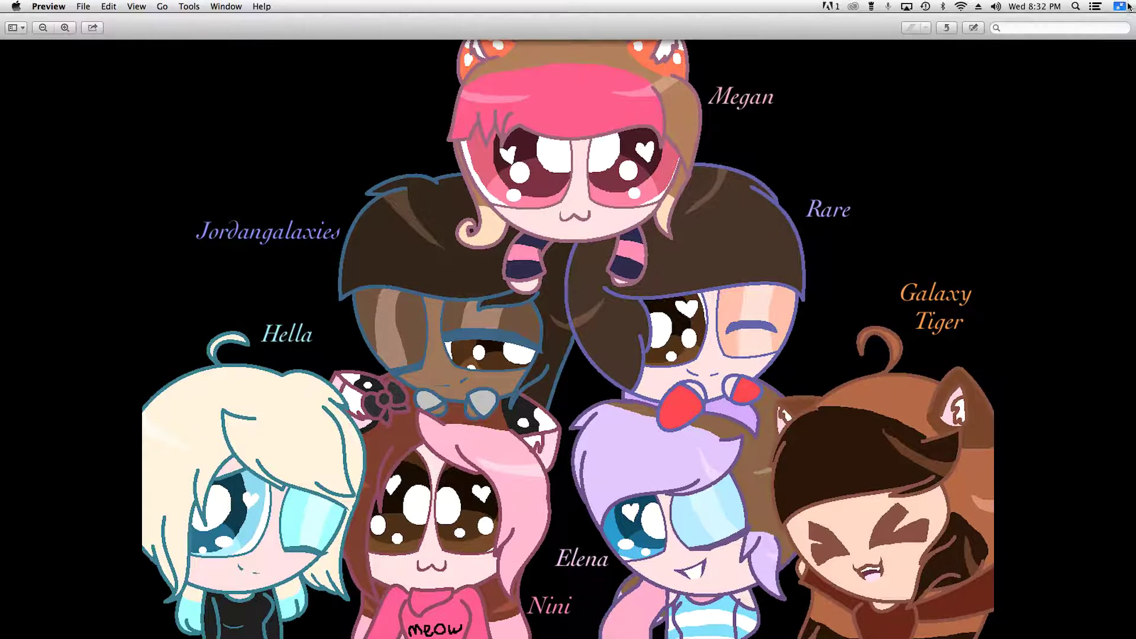
pyautogui.click(1126, 7)
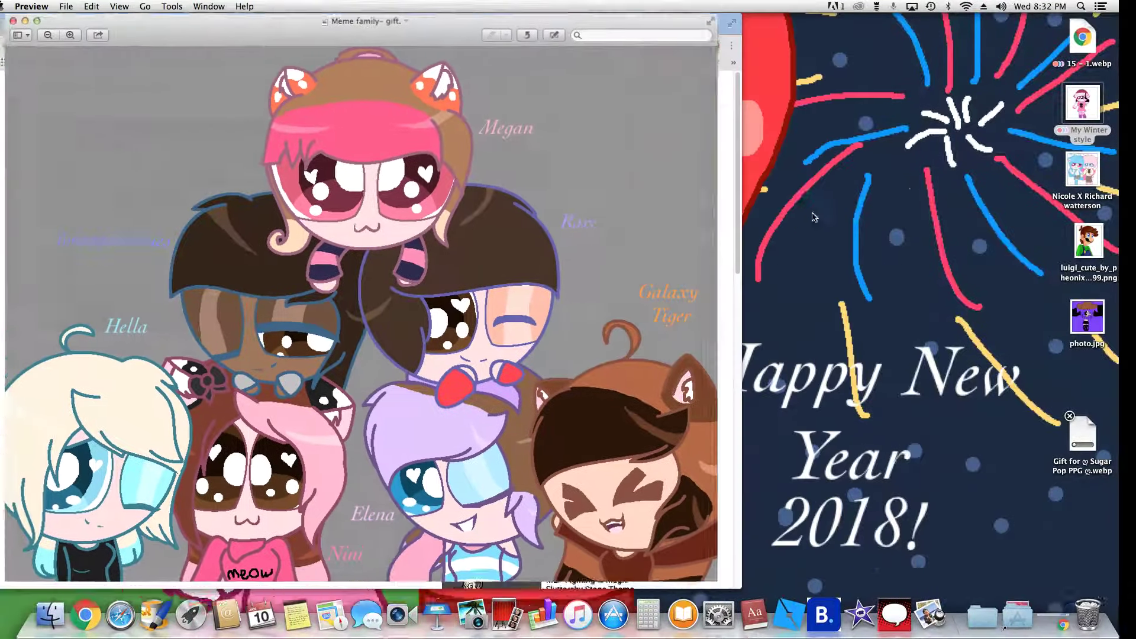
pyautogui.click(742, 128)
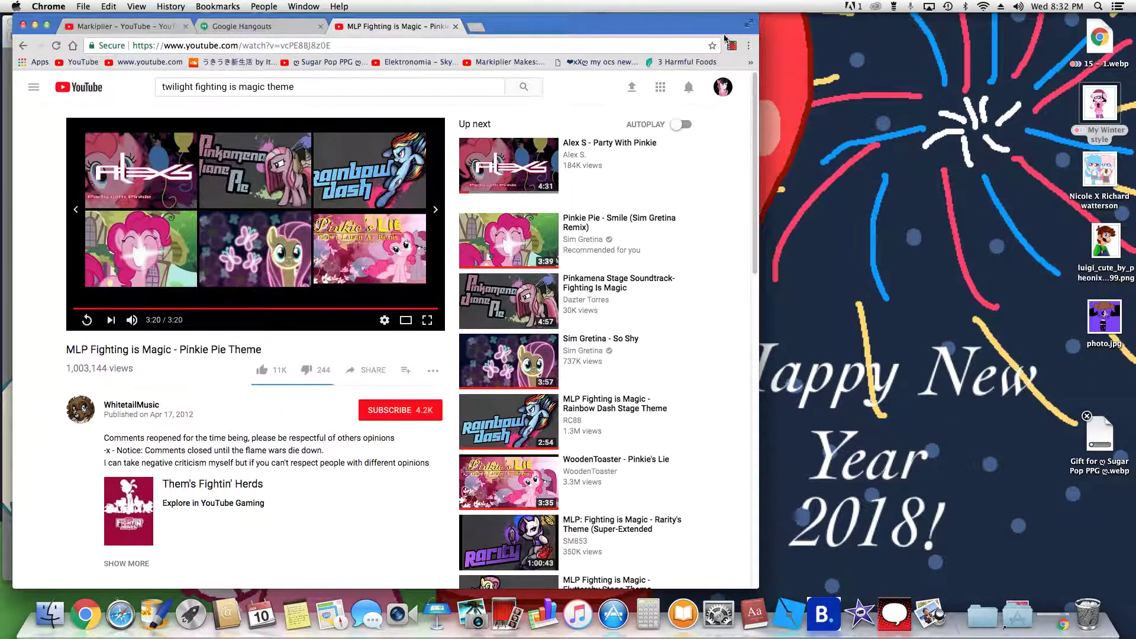